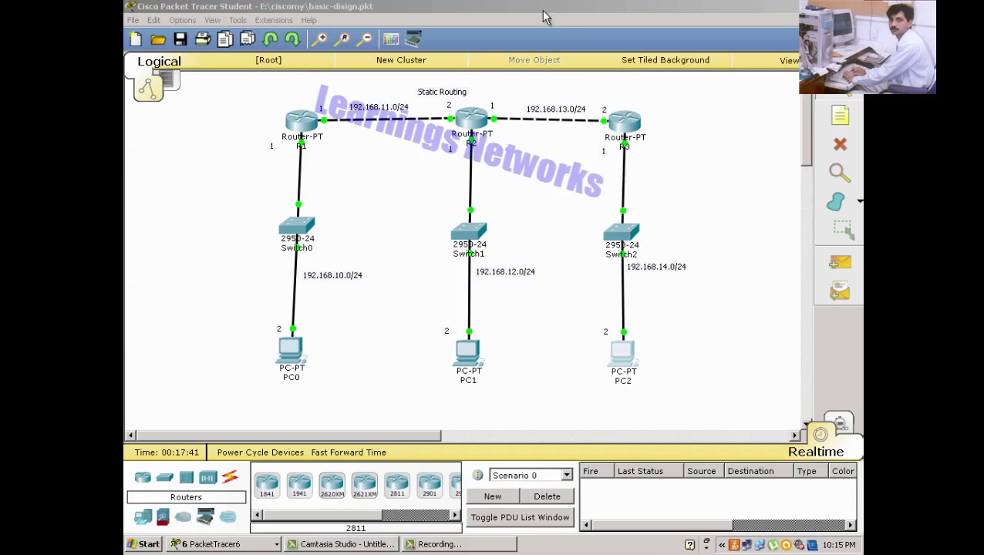
Open router R3's device window, reposition it over the workspace and bring up its command-line interface
left_click(626, 125)
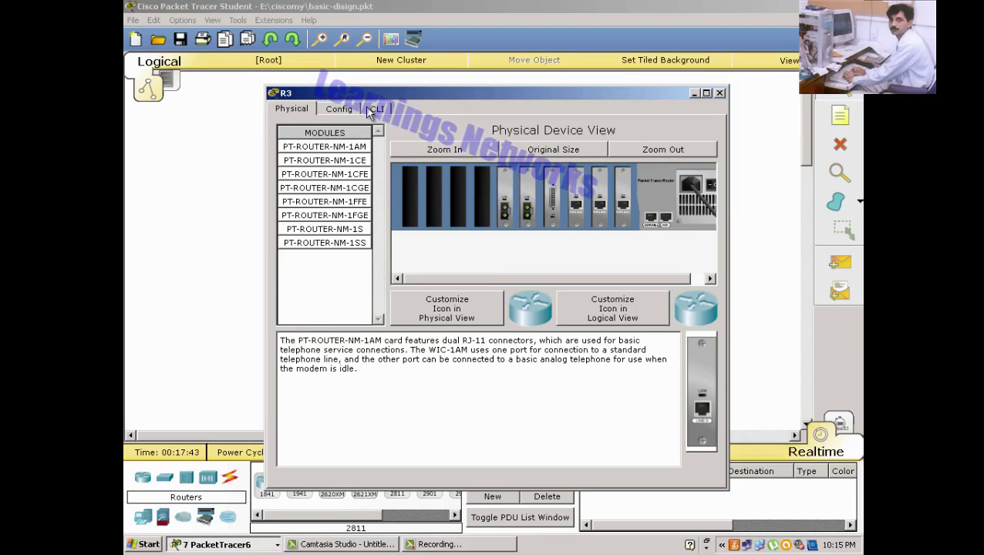
left_click(693, 94)
left_click(221, 545)
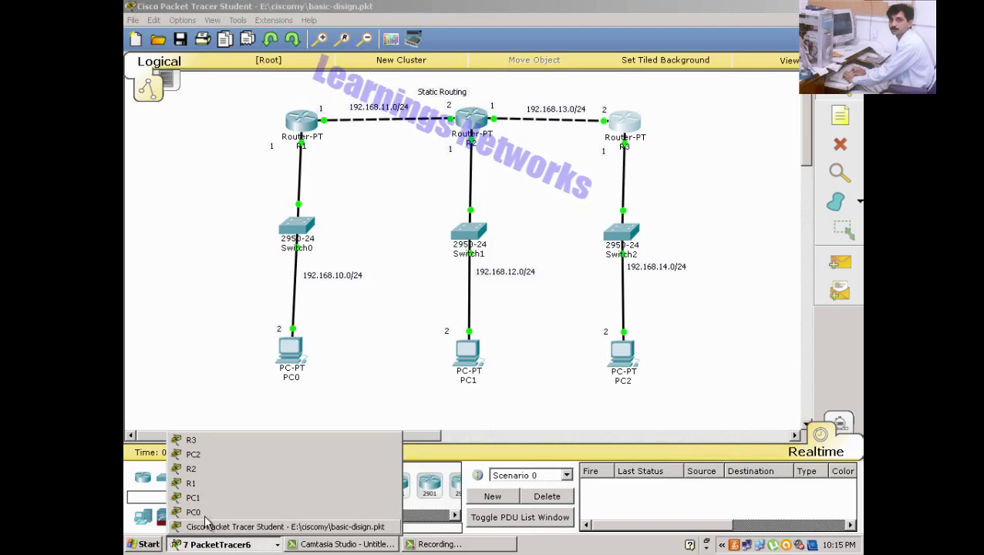
left_click(191, 440)
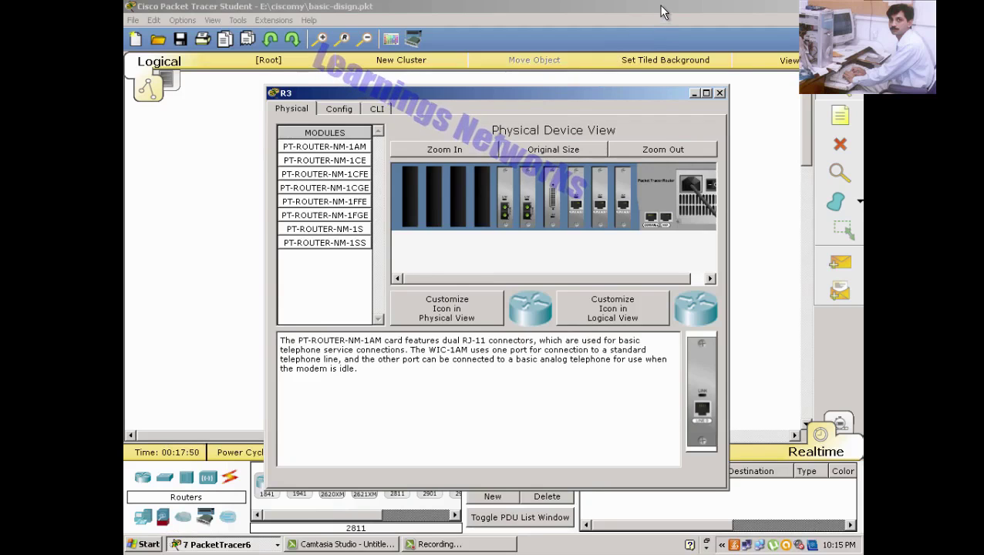
left_click_drag(551, 93, 662, 6)
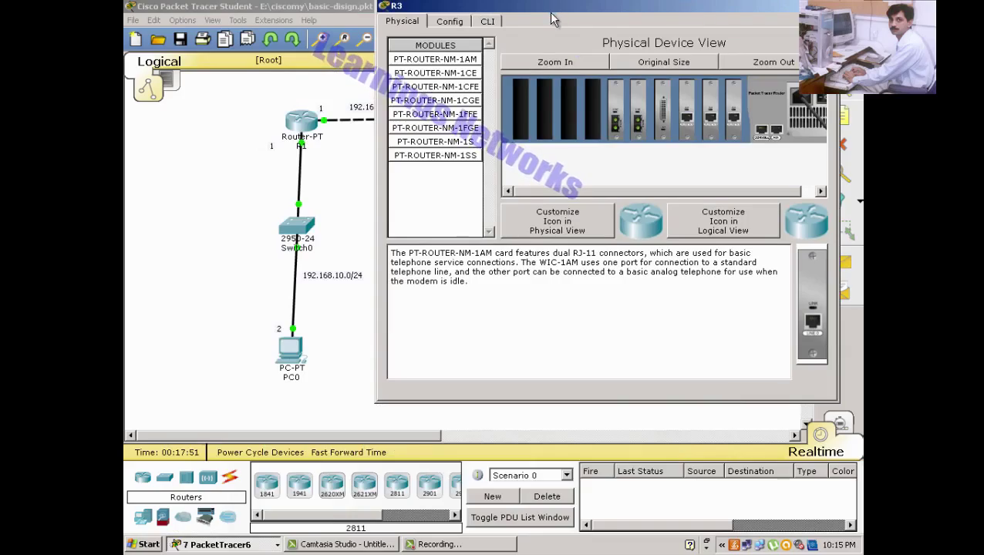
left_click_drag(551, 14, 552, 20)
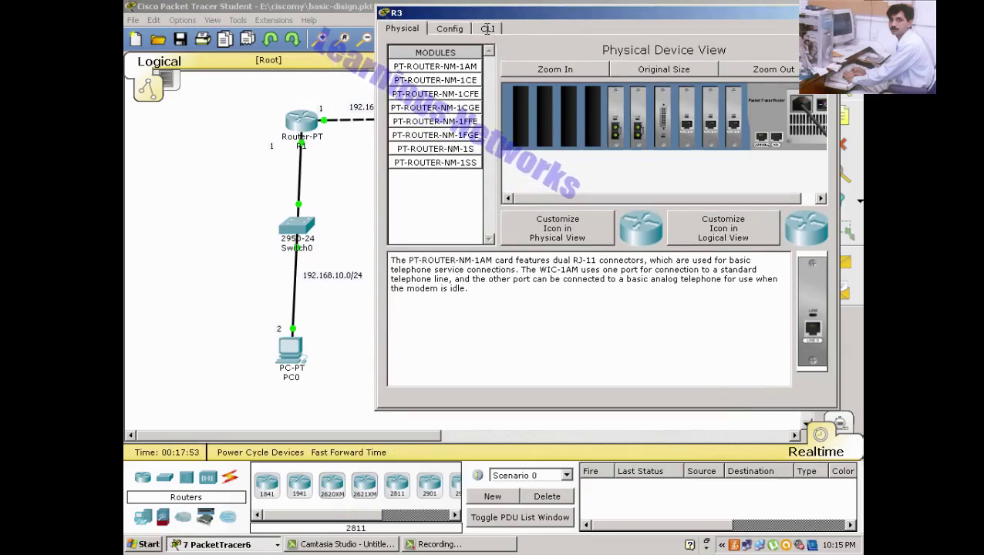
left_click(487, 29)
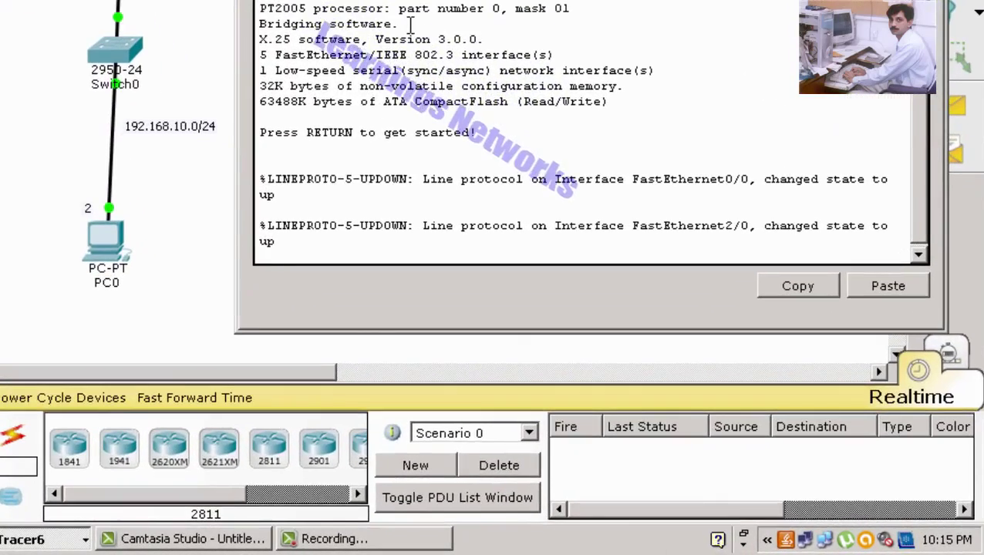
Start R3's console session and enter privileged EXEC mode with the enable command
key("Return")
key("Return")
key("Return")
type("en")
key("Tab")
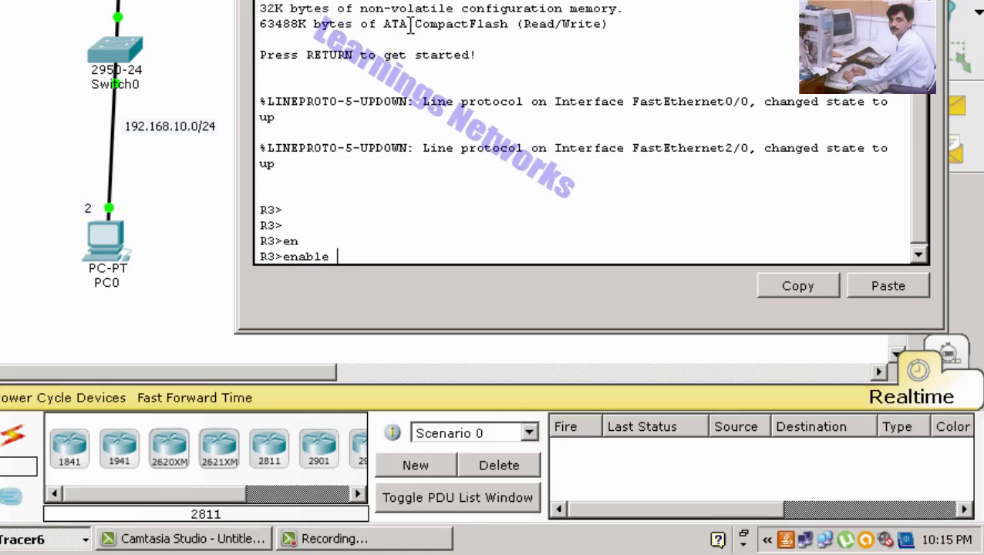
key("Return")
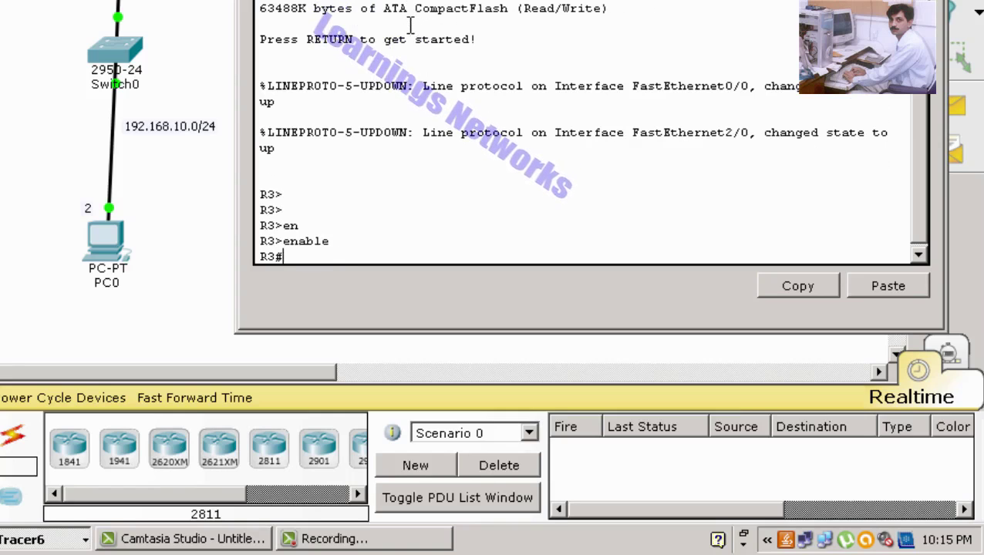
Display R3's routing table with the command show ip route
type("show ip toure")
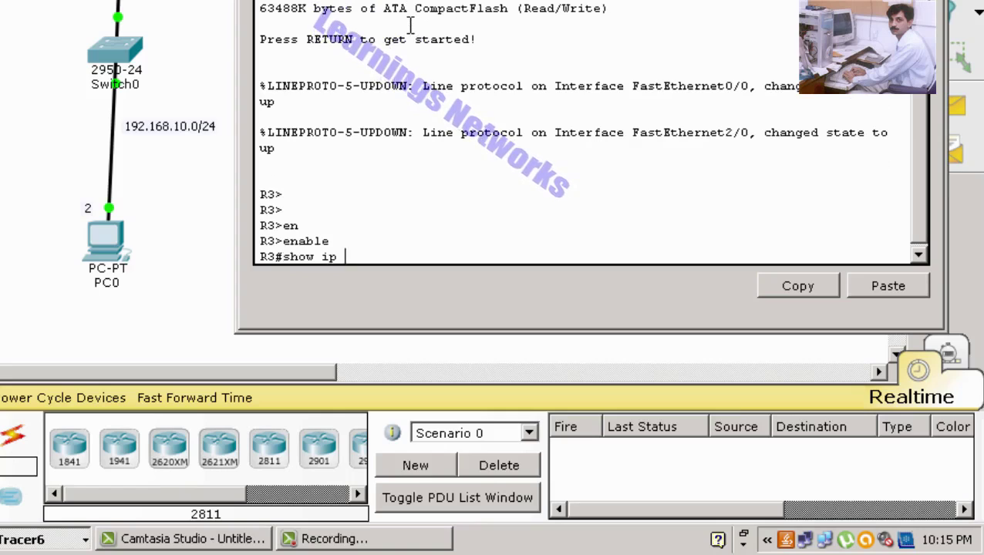
key("BackSpace")
key("BackSpace")
key("BackSpace")
key("BackSpace")
key("BackSpace")
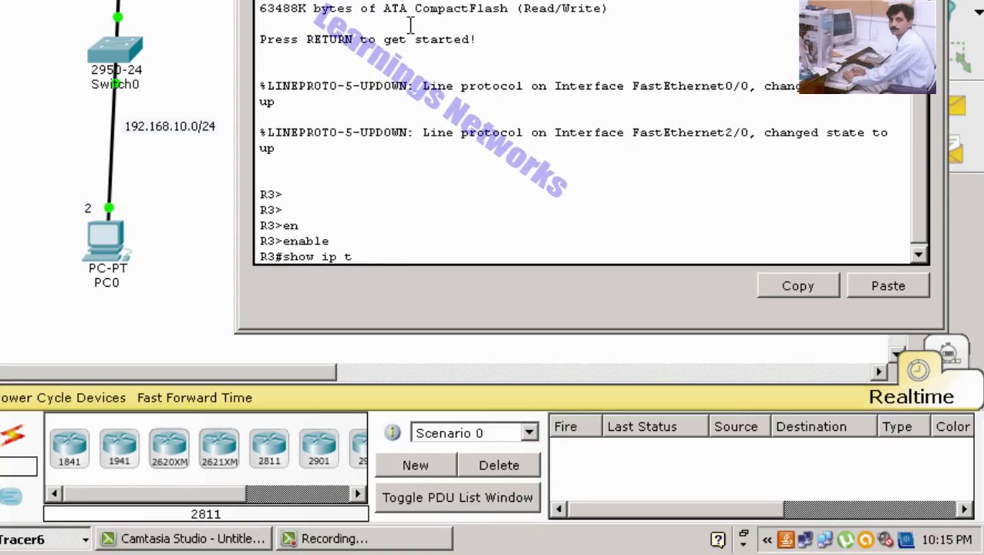
type("riyt")
key("BackSpace")
key("BackSpace")
key("BackSpace")
key("BackSpace")
type("route")
key("Return")
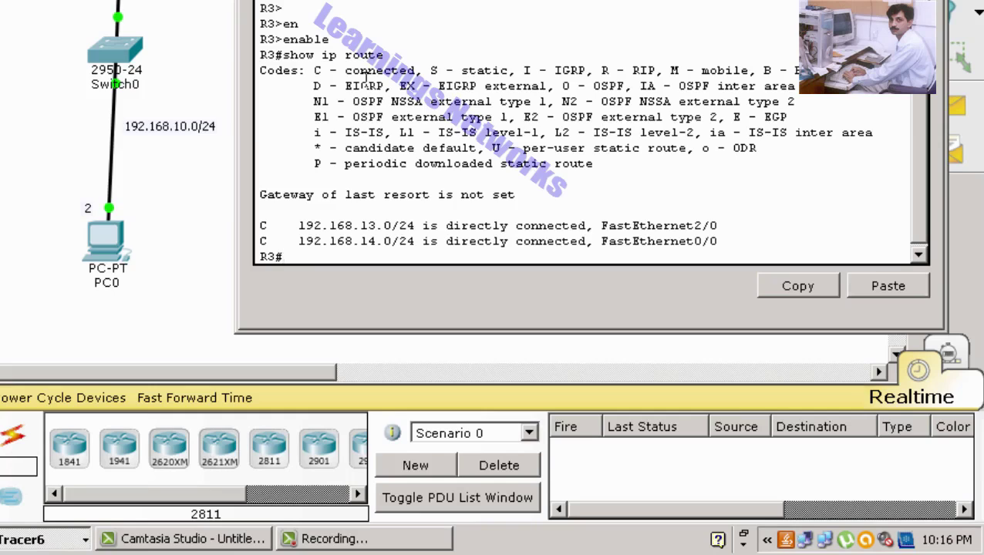
Enter global configuration mode on R3 with configure t
type("en")
key("Tab")
key("Return")
type("conf")
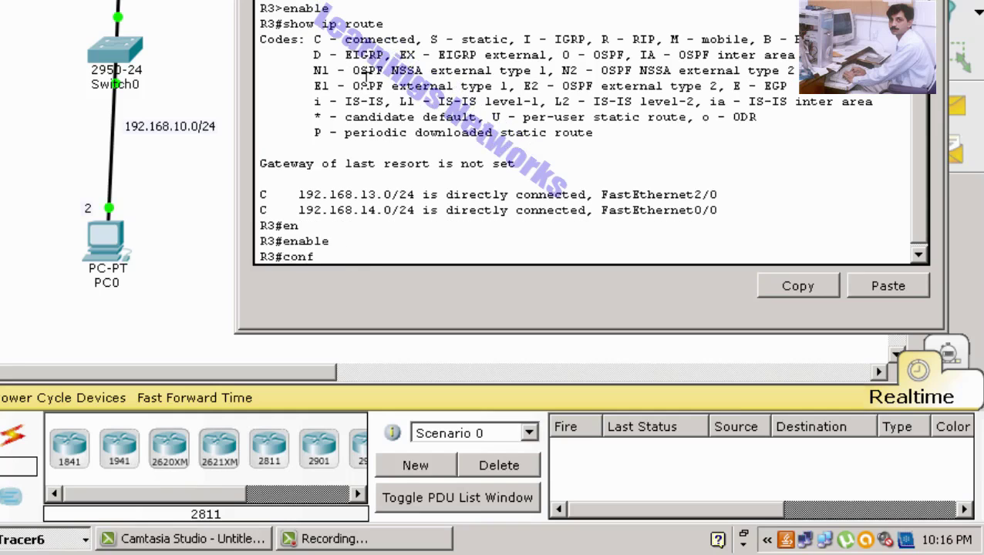
type("i")
key("Tab")
type("t")
key("Return")
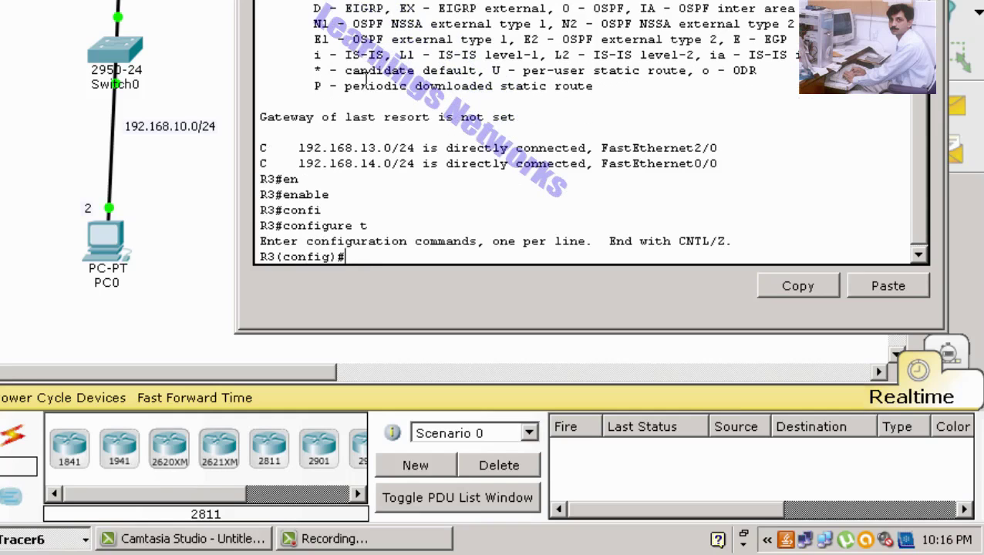
Add a static route on R3 to network 192.168.12.0 with mask 255.255.255.0 via next hop 192.168.13.1
type("ip r")
key("Tab")
type("192.1")
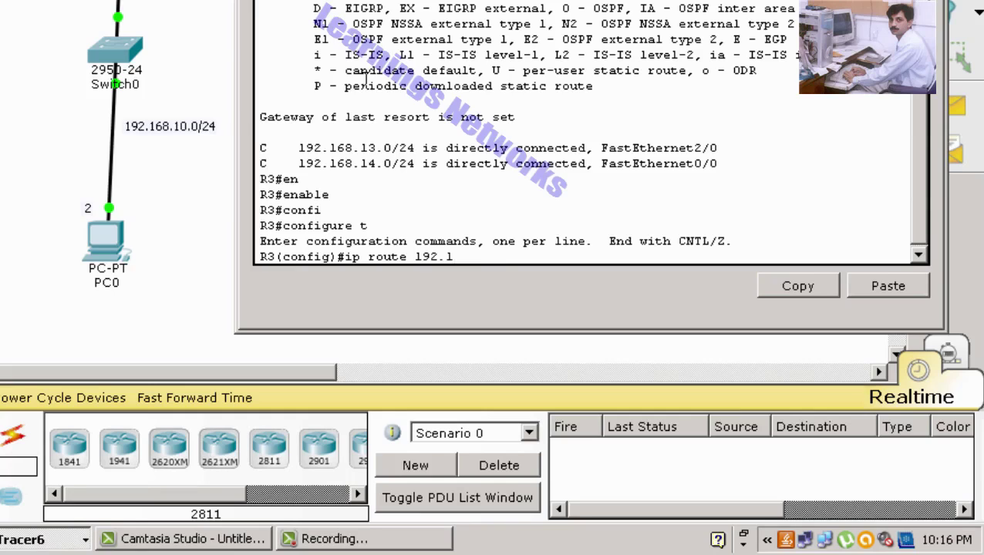
type("68.12.0")
type("255.255.")
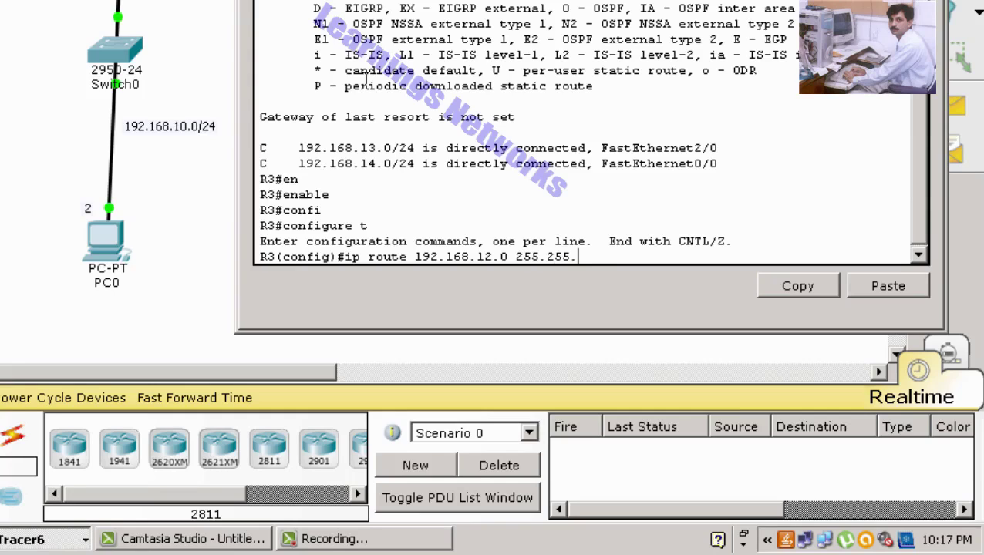
type("255.0")
type("192.168.")
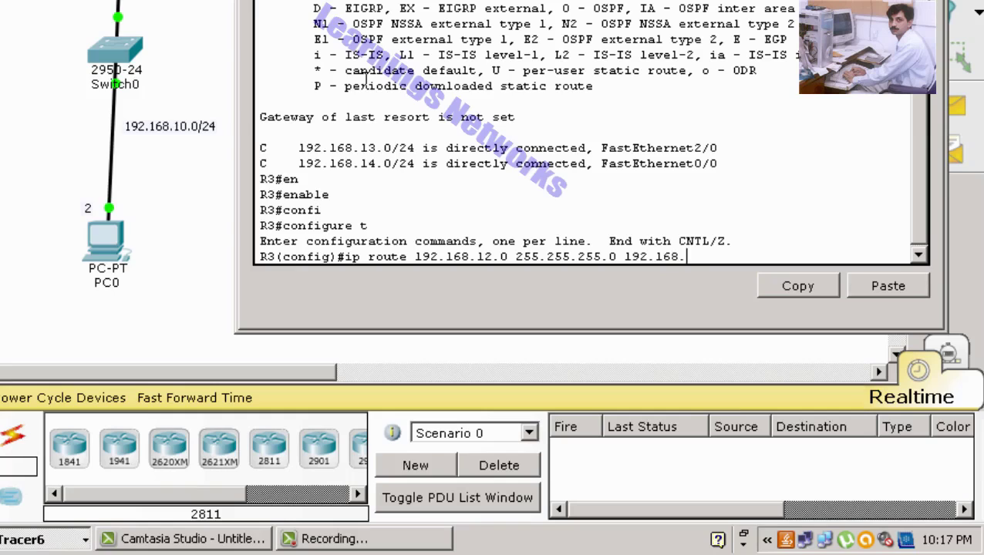
type("13.1")
key("Return")
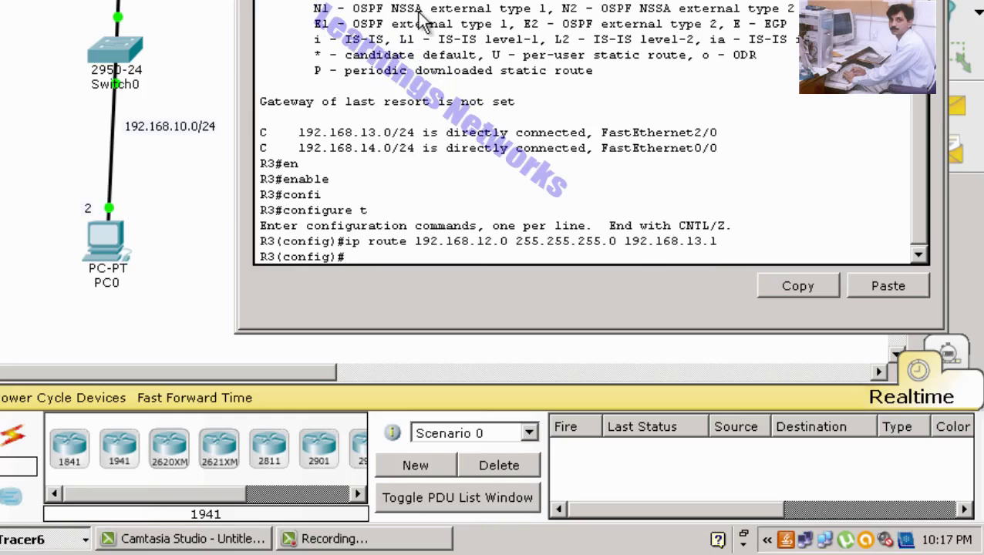
Switch to router R2's command-line interface and enter privileged EXEC mode with the enable command
mouse_move(48, 545)
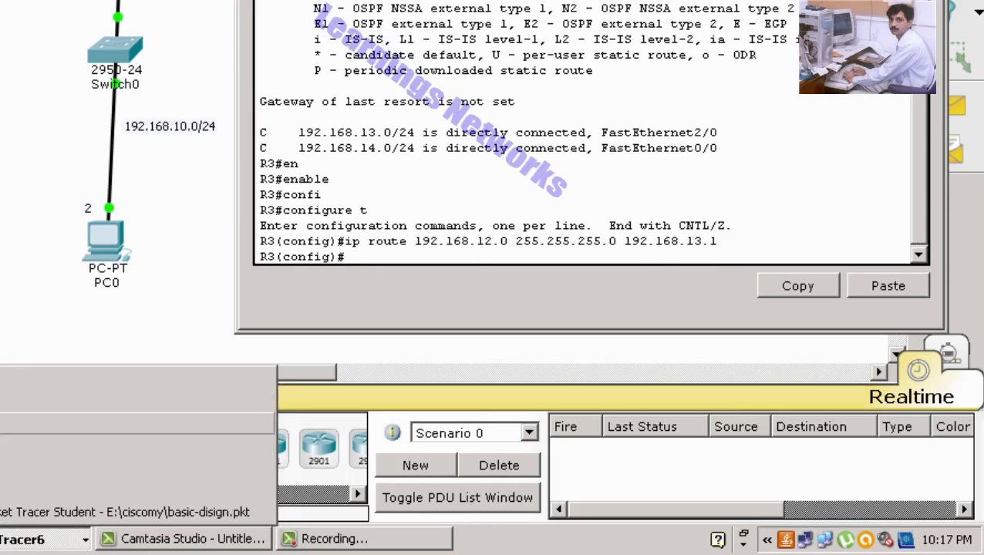
left_click(139, 443)
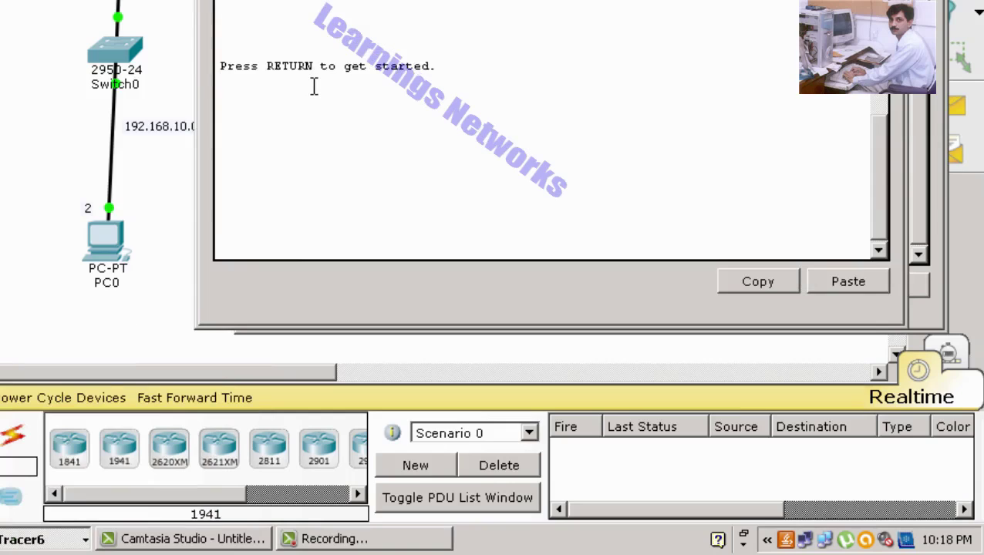
key("Return")
key("Return")
key("Return")
key("Return")
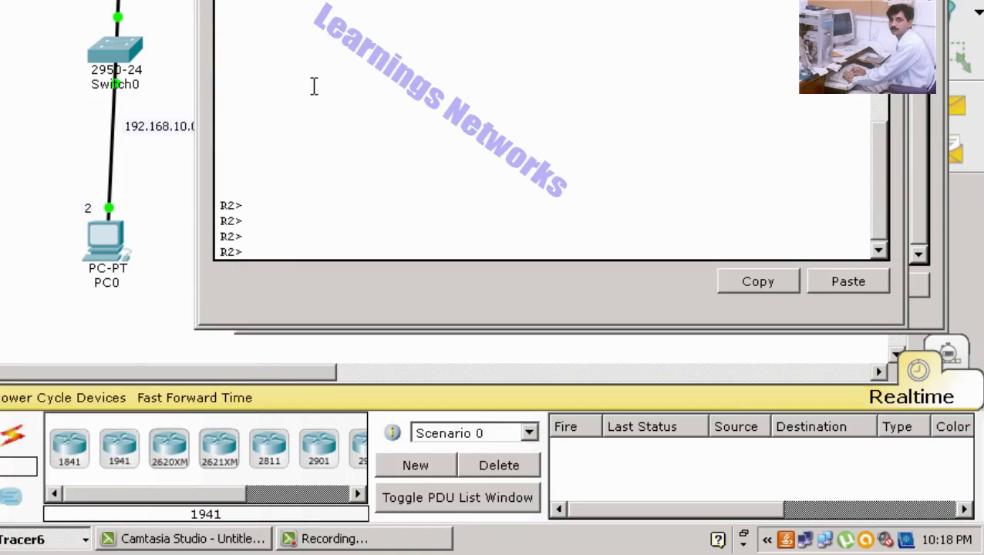
type("en")
key("Tab")
key("Return")
Display R2's routing table with the command show ip route
type("s")
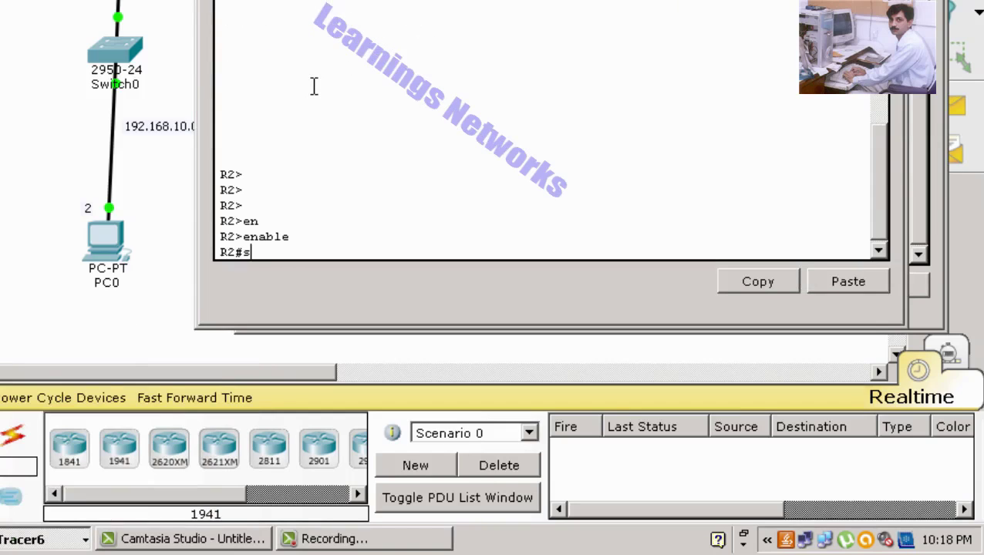
type("how ip route")
key("Return")
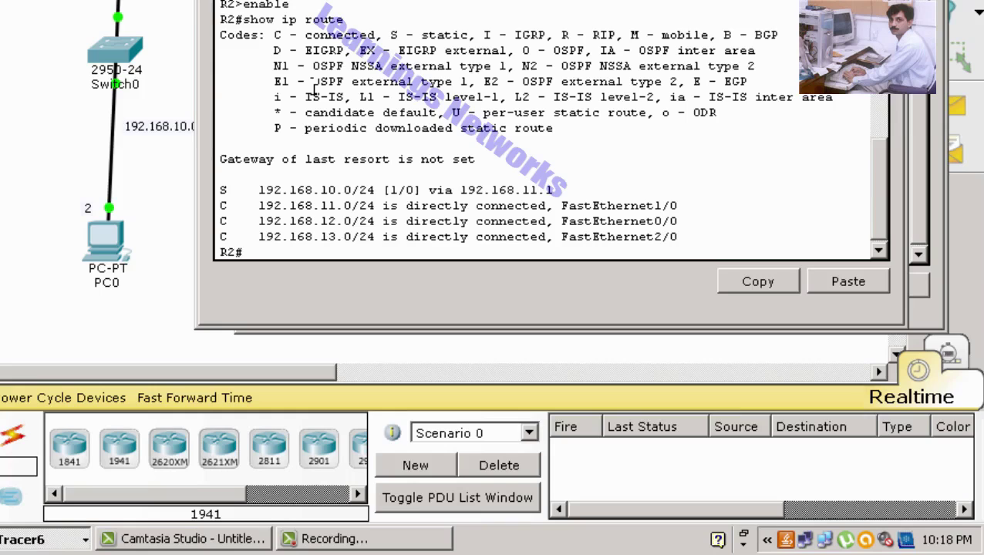
Enter global configuration mode on R2 with configure t
type("confi")
key("Tab")
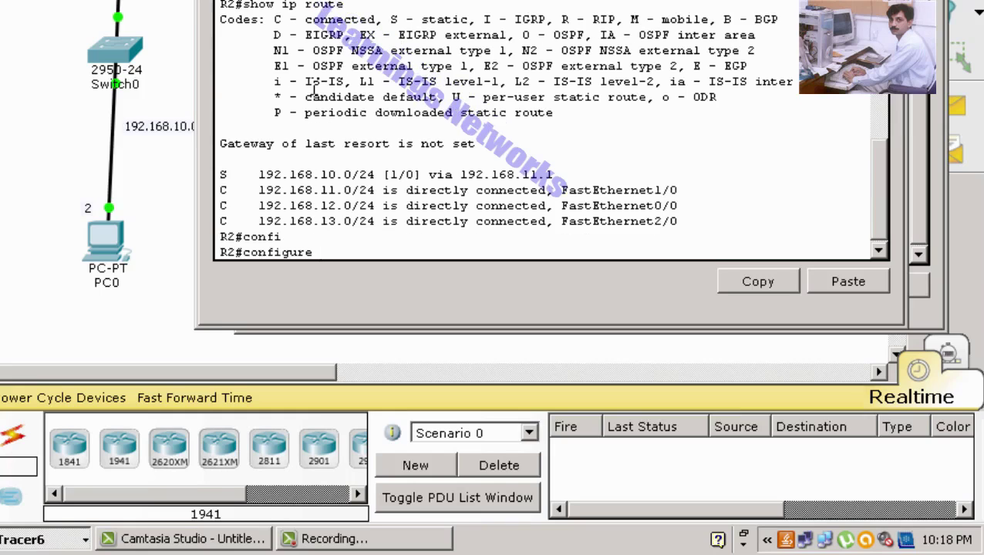
type("t")
key("Return")
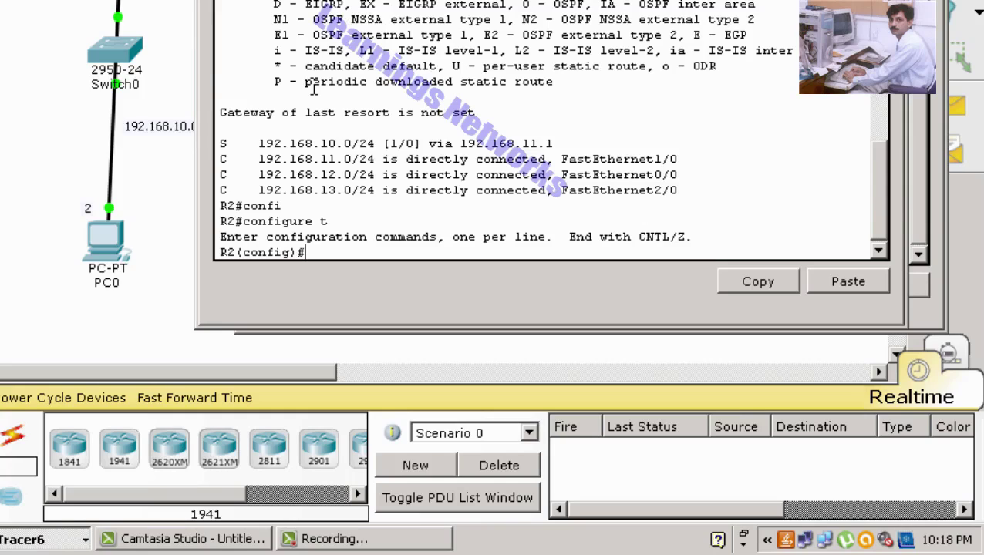
Try to add a static route on R2 to 192.168.14.0 with mask 255.255.255.0 and no next hop
type("ip route 192.168")
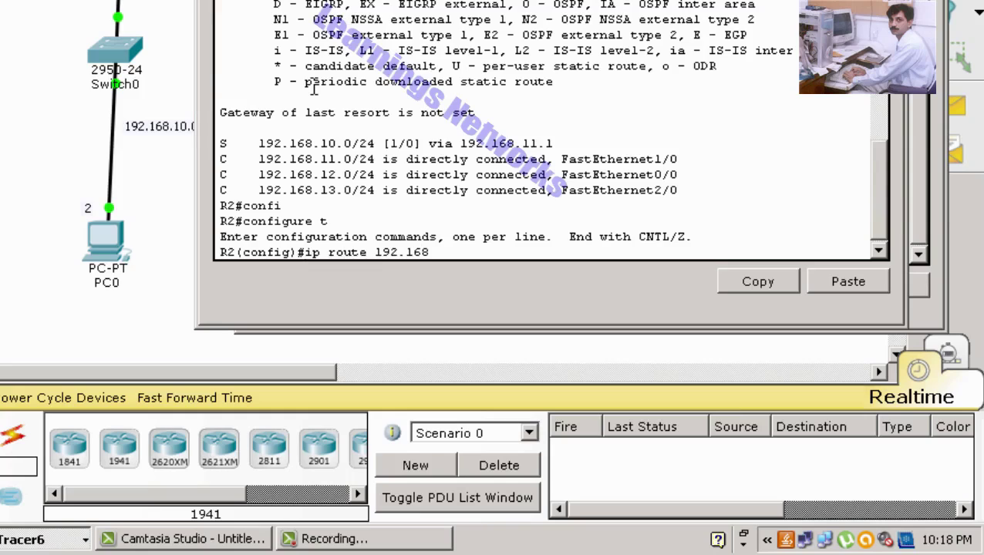
type(".14.0 255.255.")
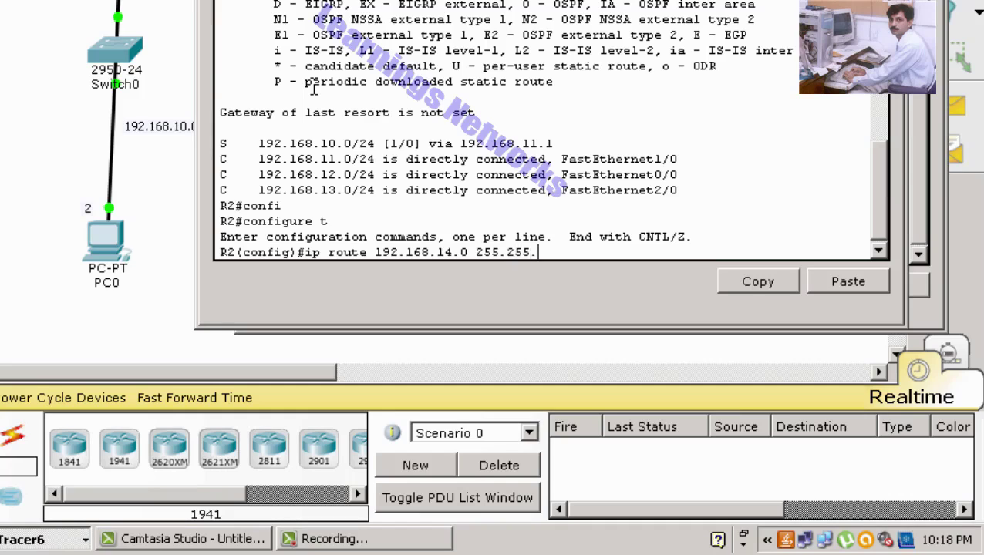
type("255.0")
key("Return")
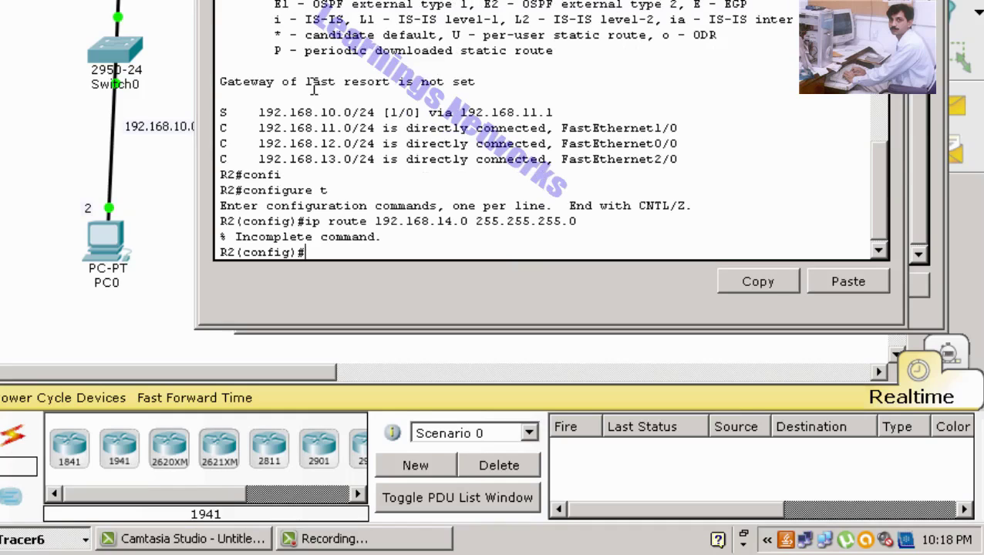
Try to add R2's static route to 192.168.14.0 with mask 255.255.255.0 via next hop 192.168.13.1
key("Up")
type("1")
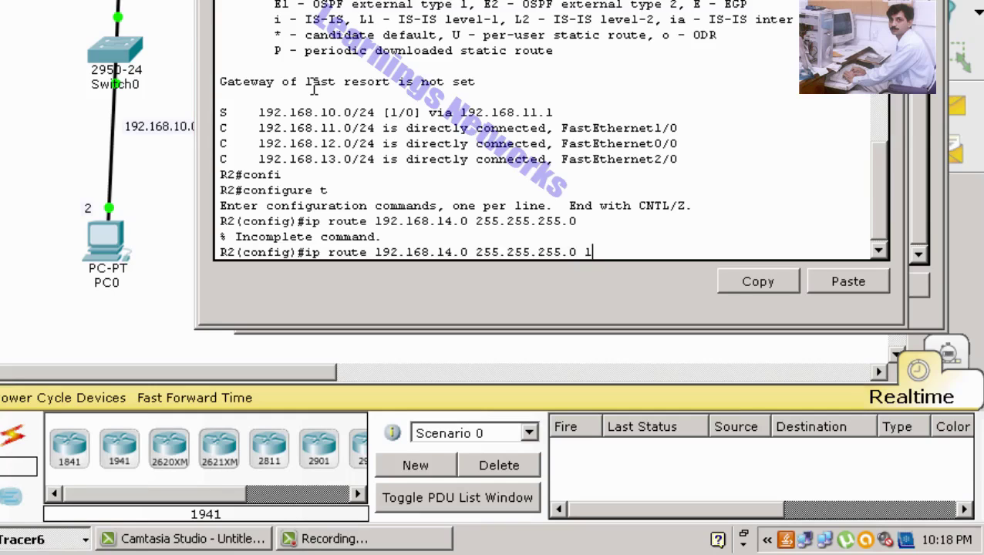
type("92.168.14.0 2")
key("BackSpace")
type("3.1")
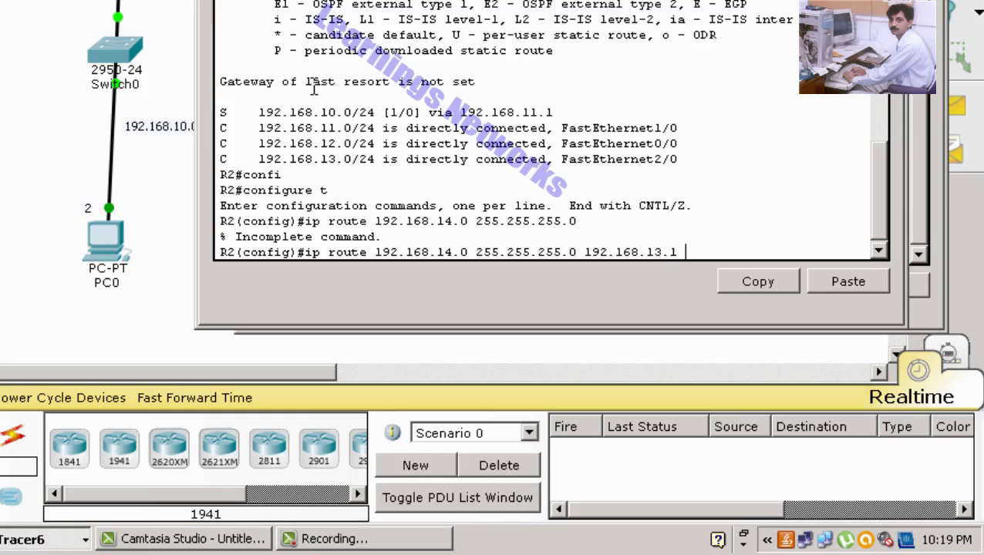
key("Return")
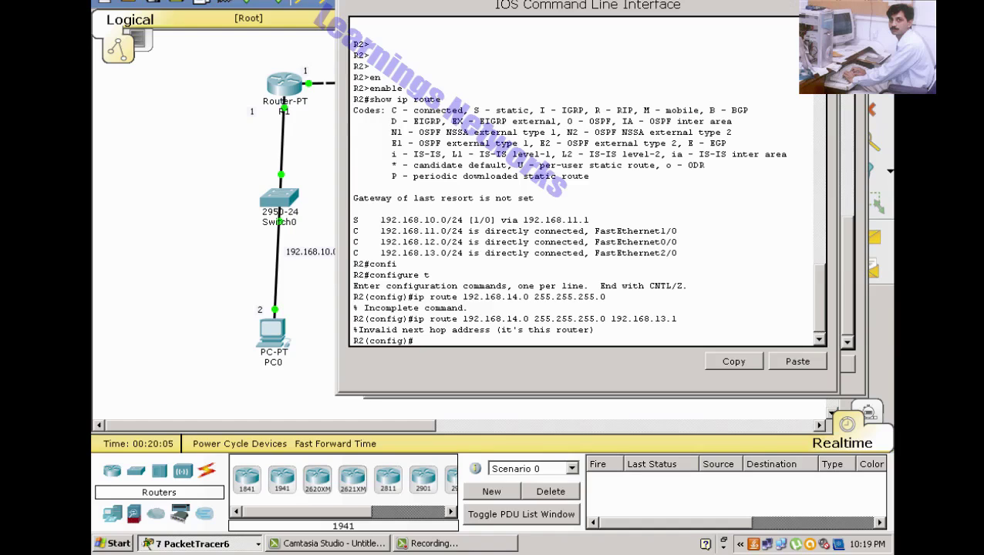
Check R3's console and the interface addressing between R2 and R3 on the topology, and return to R2's command line
key("alt+Tab")
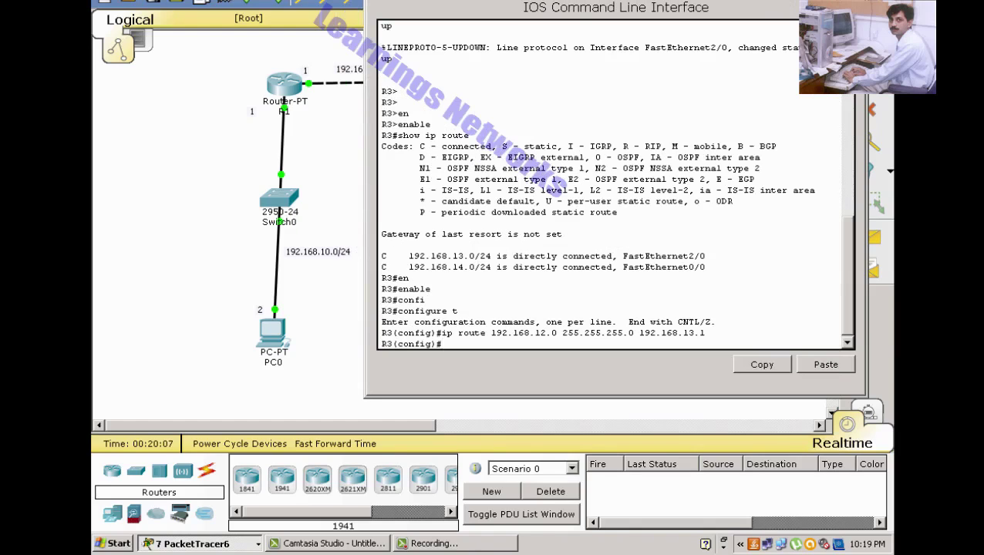
key("alt+Tab")
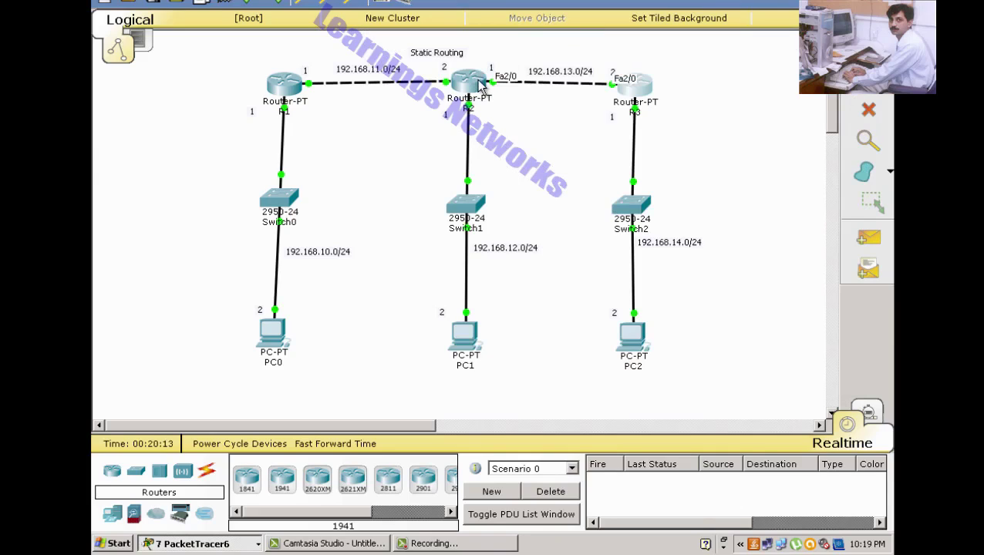
mouse_move(481, 87)
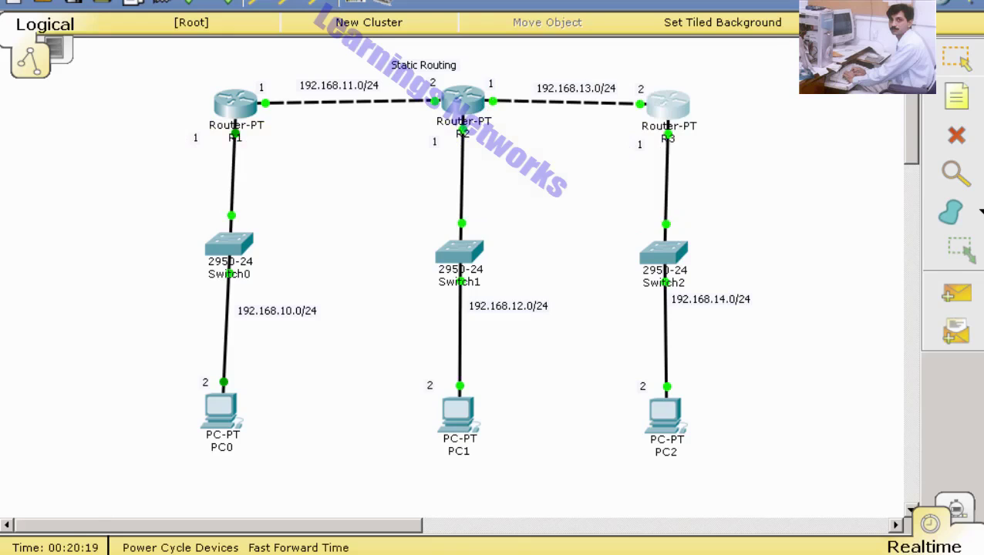
left_click(154, 554)
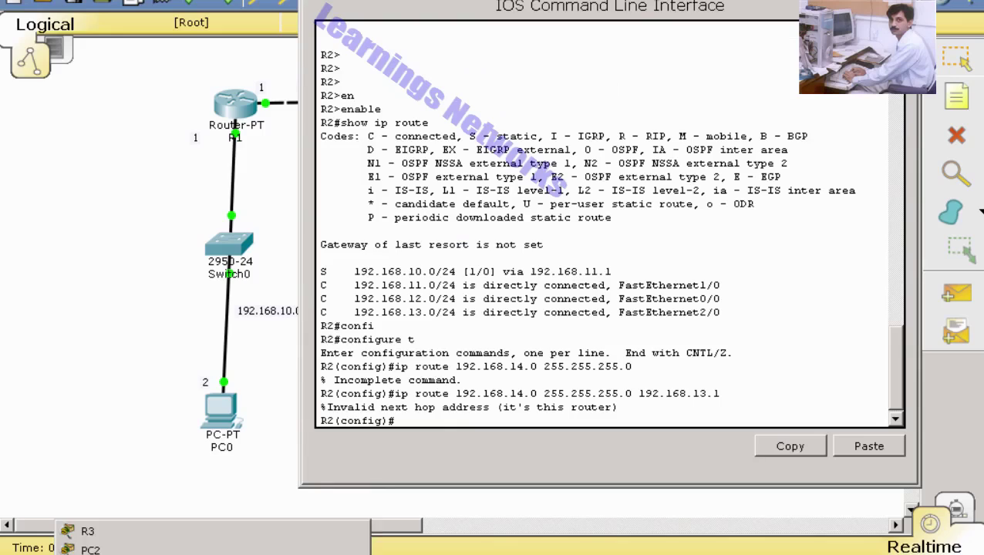
left_click(89, 554)
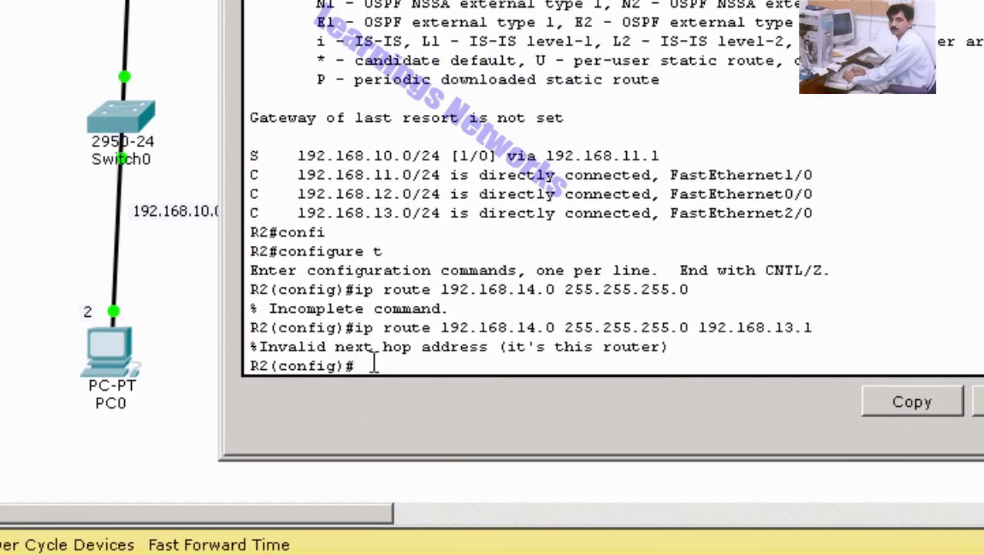
Add R2's static route to 192.168.14.0 with mask 255.255.255.0 via next hop 192.168.13.2
key("Up")
key("BackSpace")
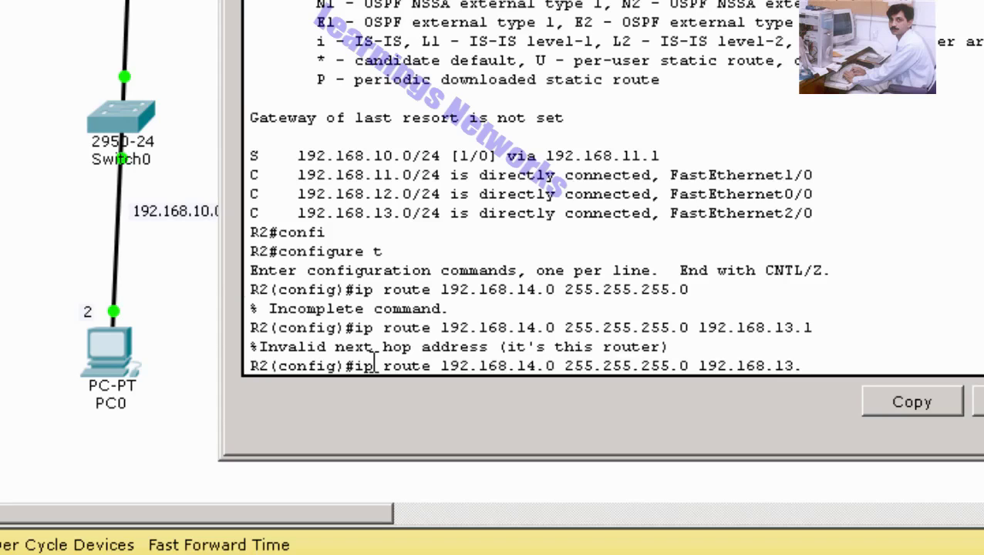
type("2")
key("Return")
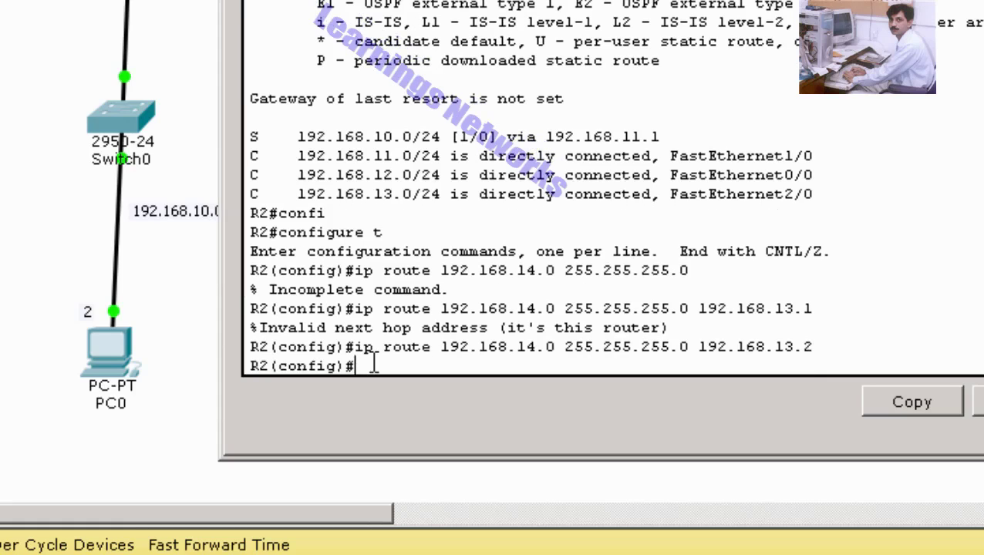
Leave configuration mode on R2 and display its routing table with show ip route
type("exit")
key("Return")
type("show ip route")
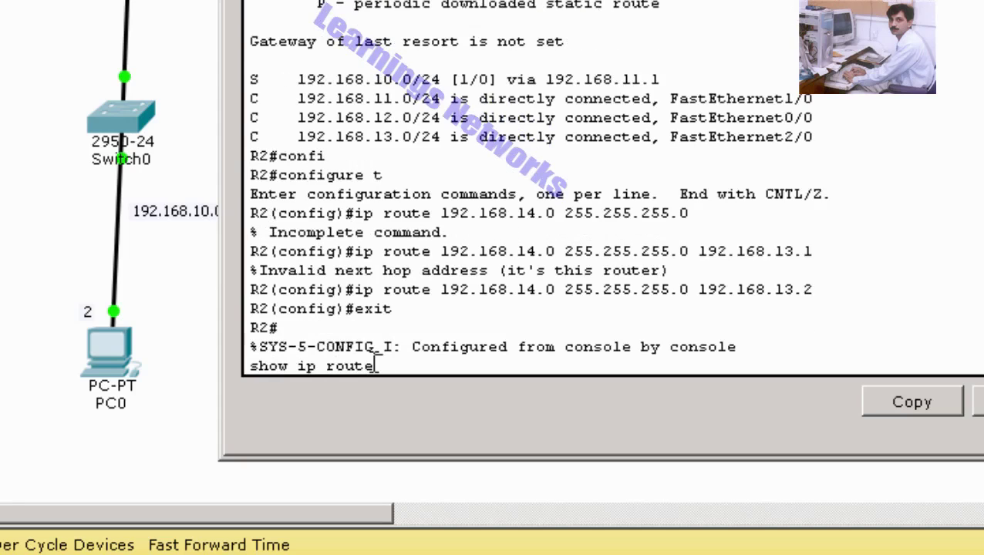
key("Return")
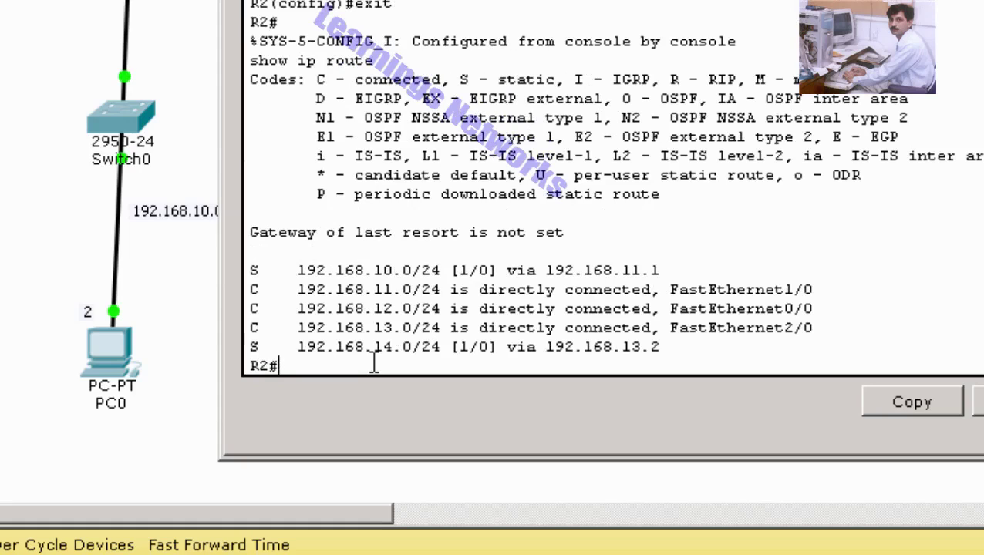
Ping 192.168.14.1 and 192.168.14.2 from R2 to test the new route
type("ping 192.168.")
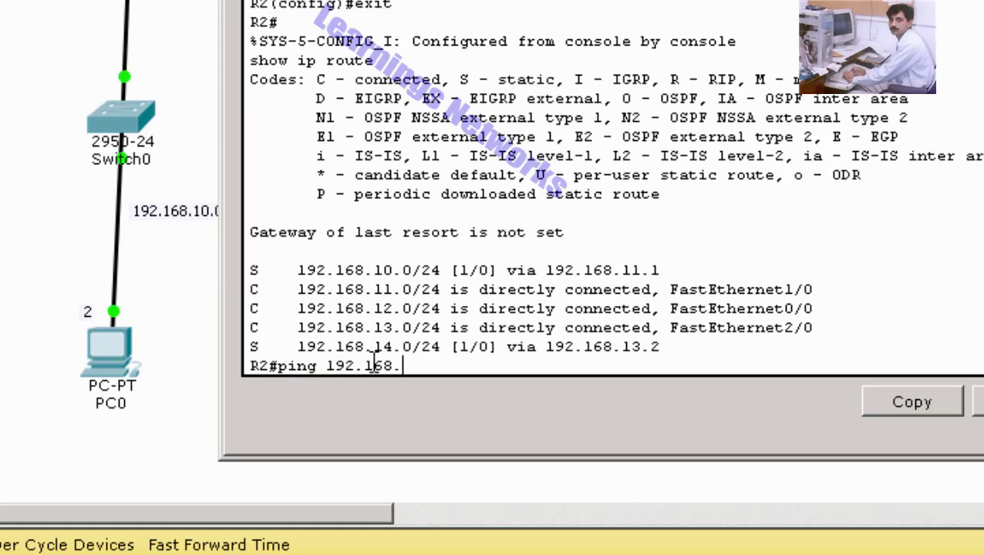
type("14.")
type("1")
key("Return")
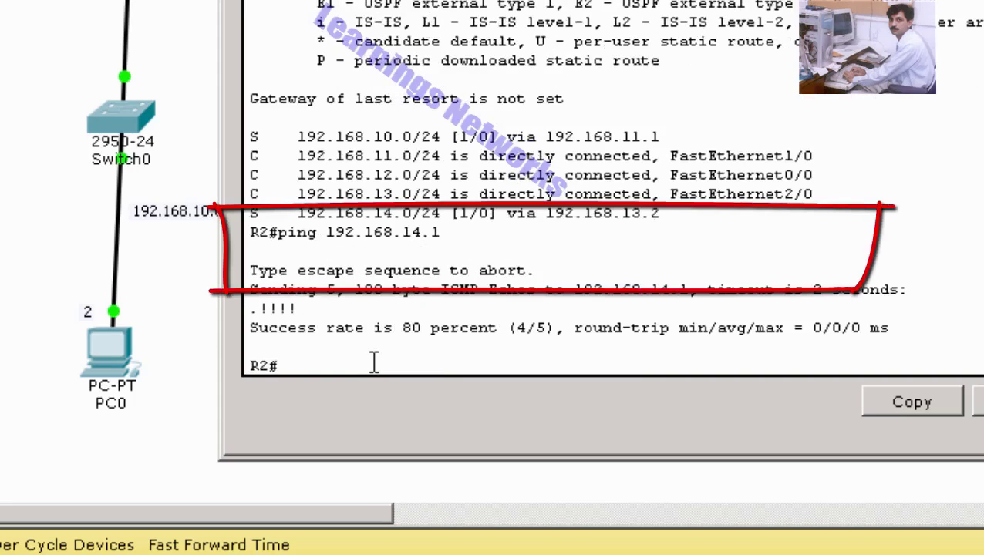
key("Up")
key("BackSpace")
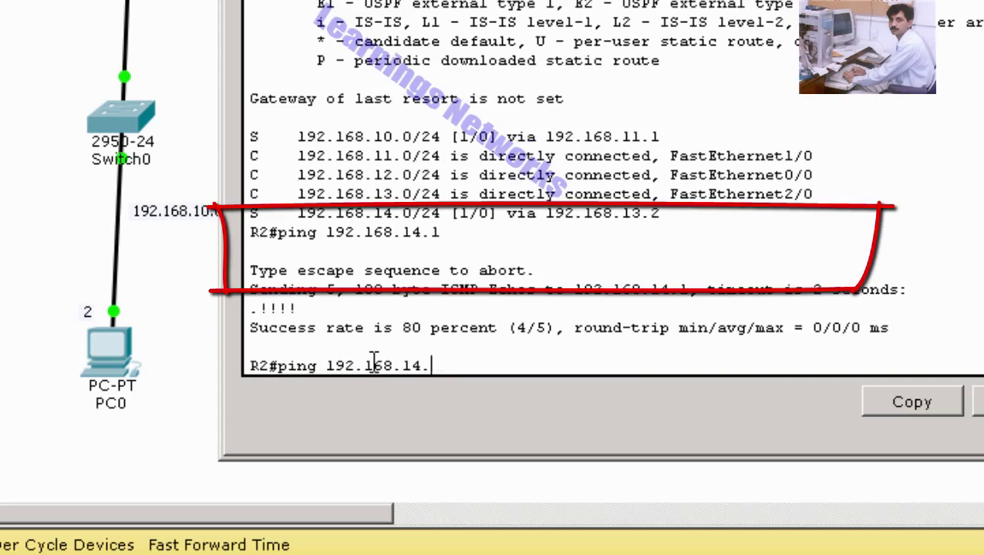
type("2")
key("Return")
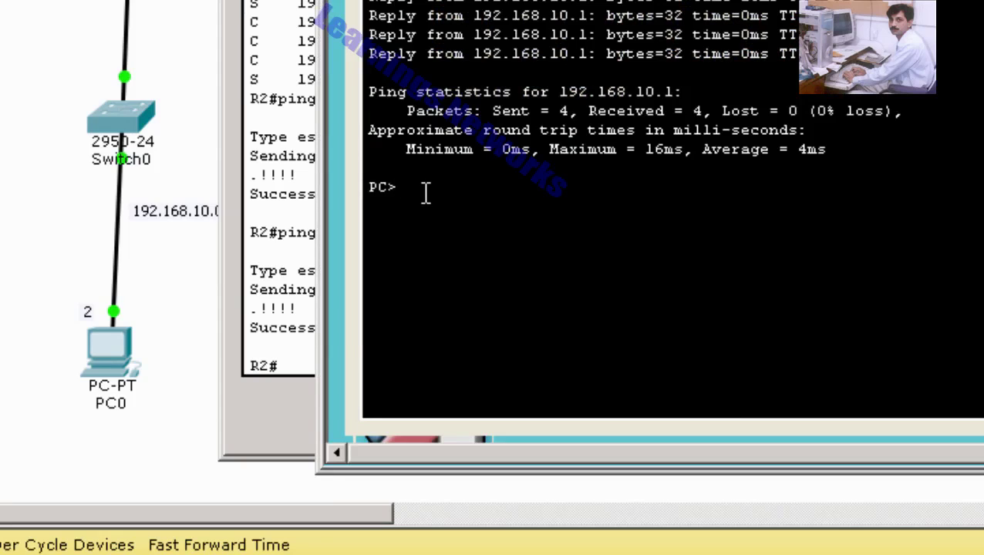
Ping 192.168.12.1 and 192.168.12.2 from the PC's command prompt
type("ping")
type("192")
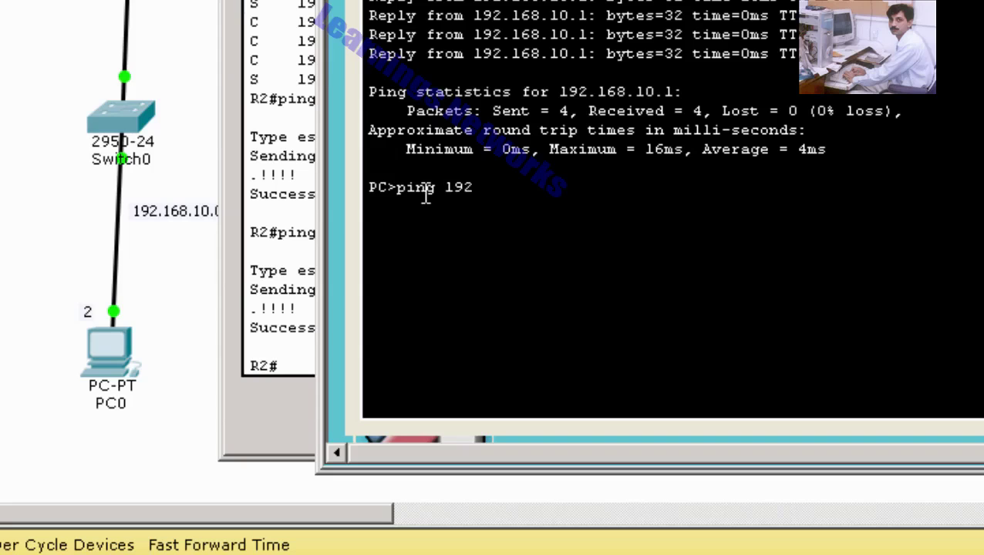
type(".168.12.1")
key("Return")
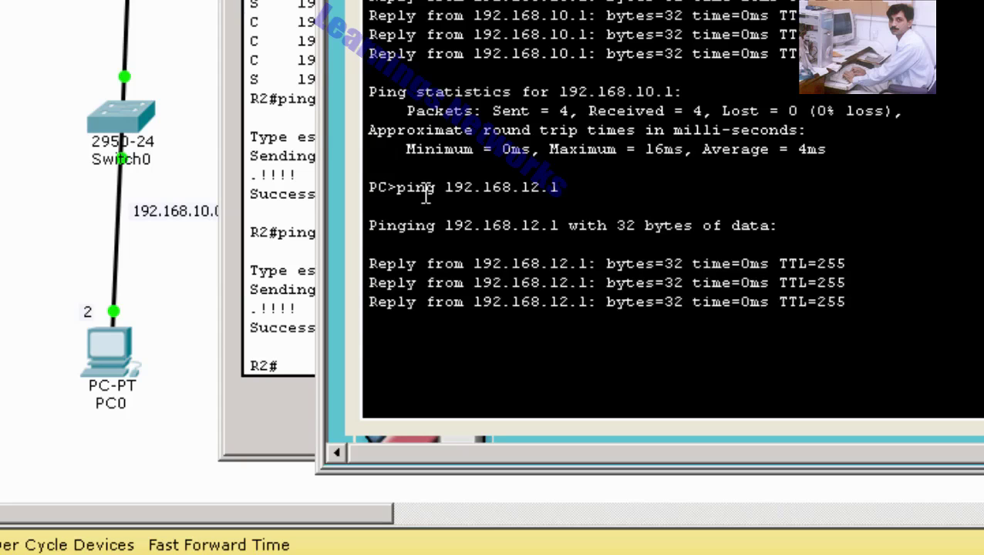
key("Up")
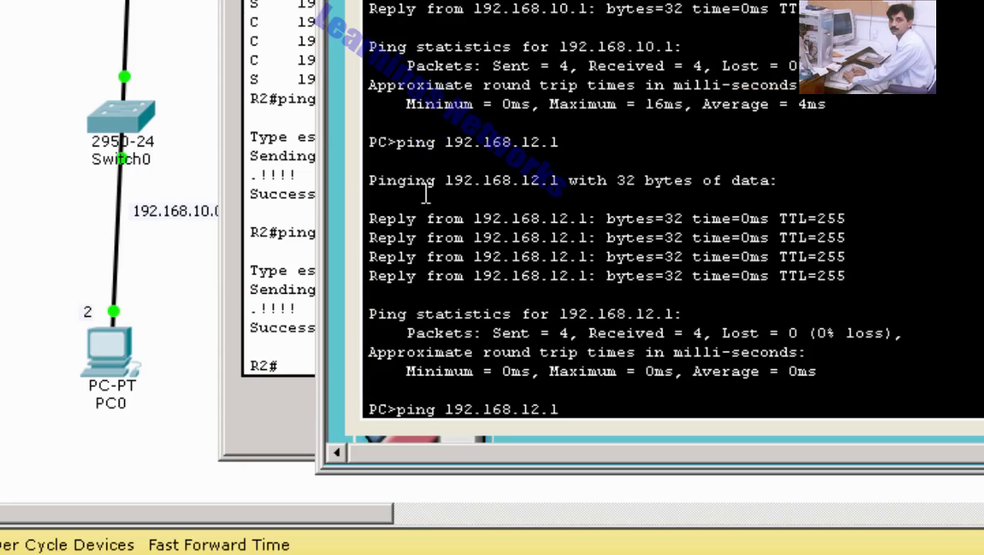
key("BackSpace")
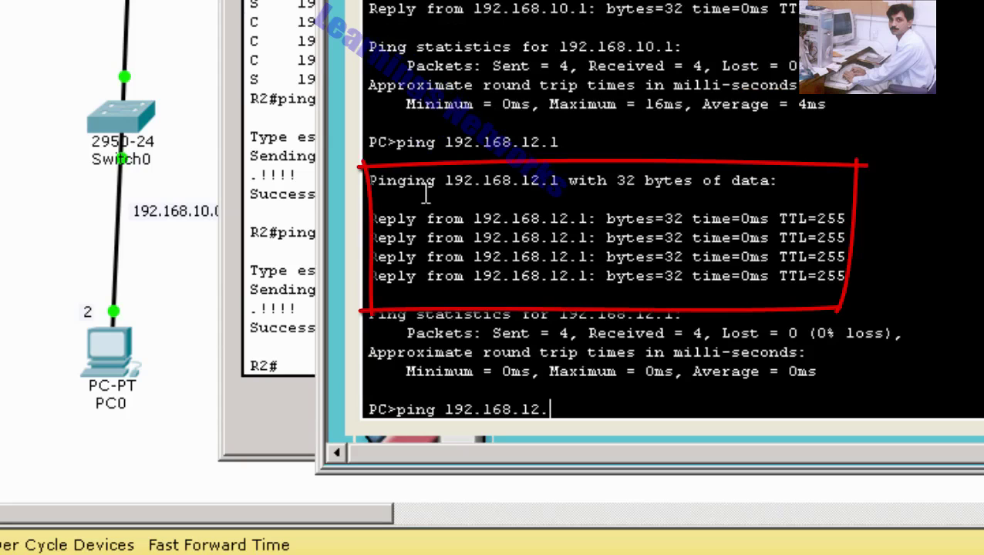
type("2")
key("Return")
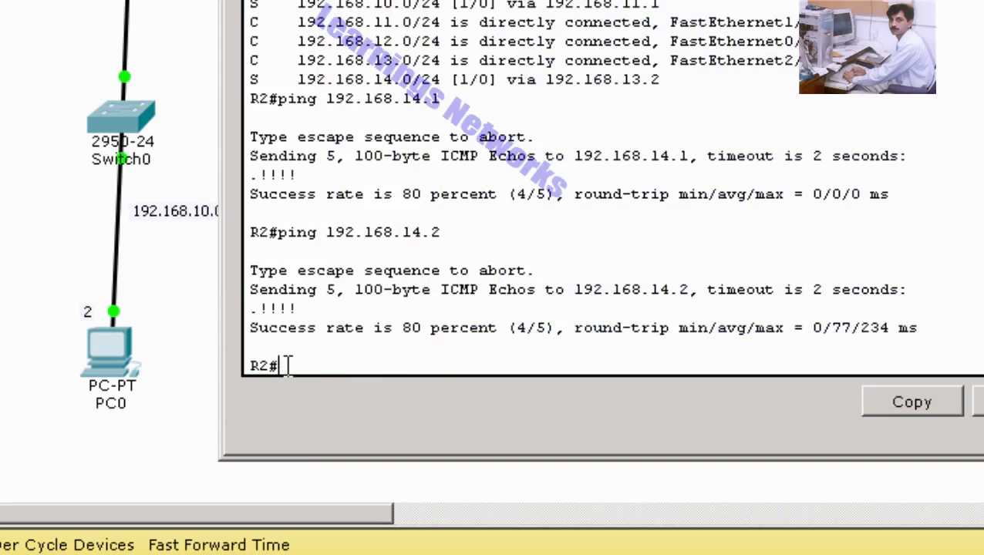
Display R2's routing table again with show ip route, and put R2's window away to reveal the topology
type("show ip route")
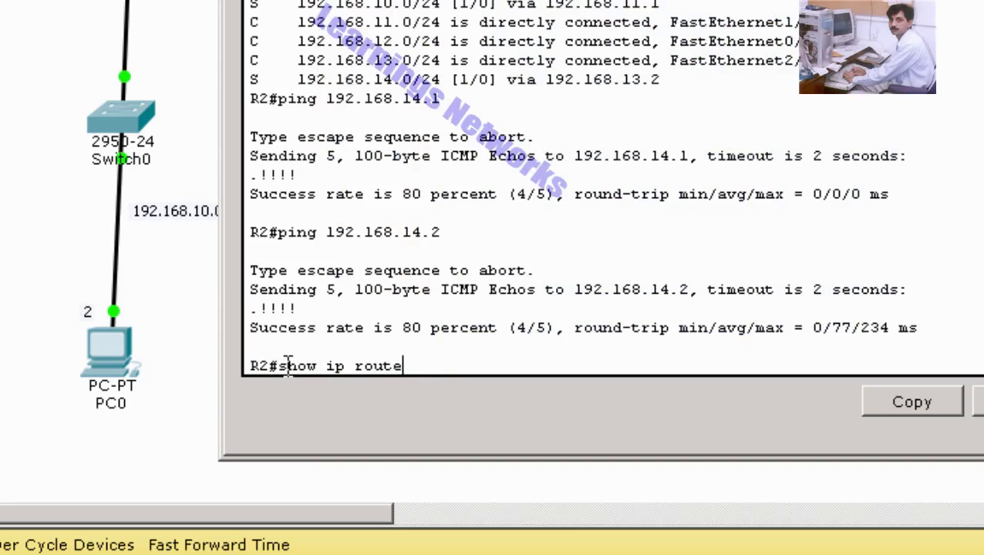
key("Return")
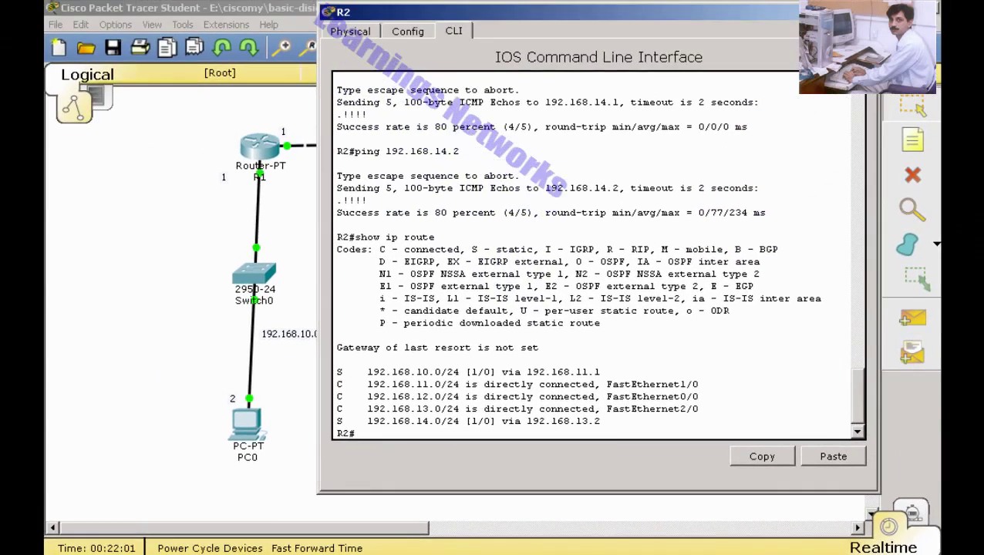
left_click(869, 12)
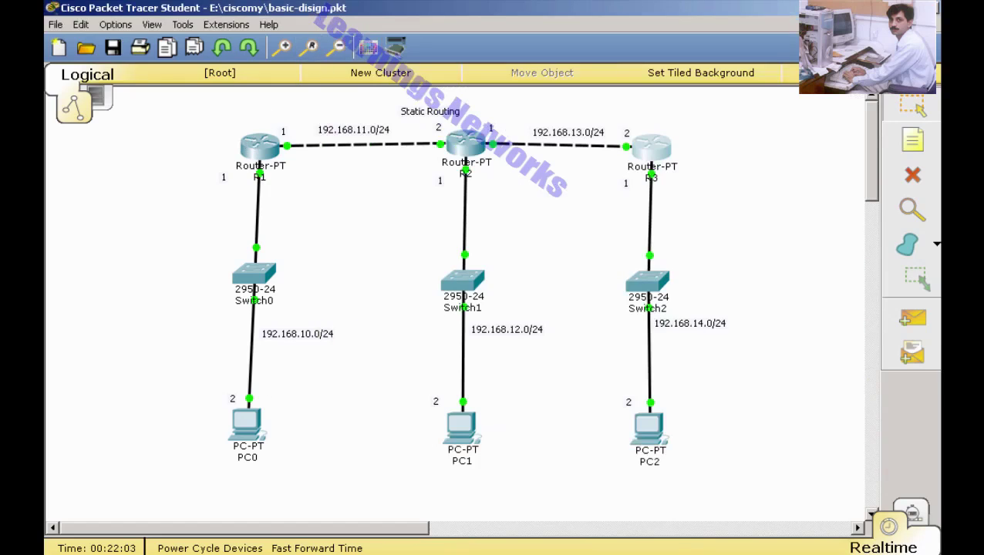
Bring up R1's command line, start its console session and display its routing table with show ip route
left_click(158, 554)
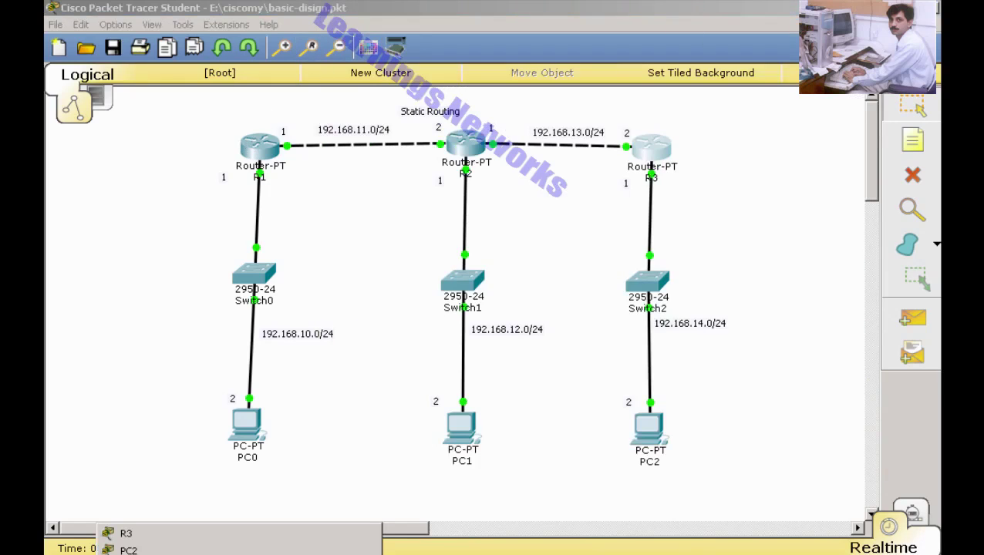
left_click(158, 554)
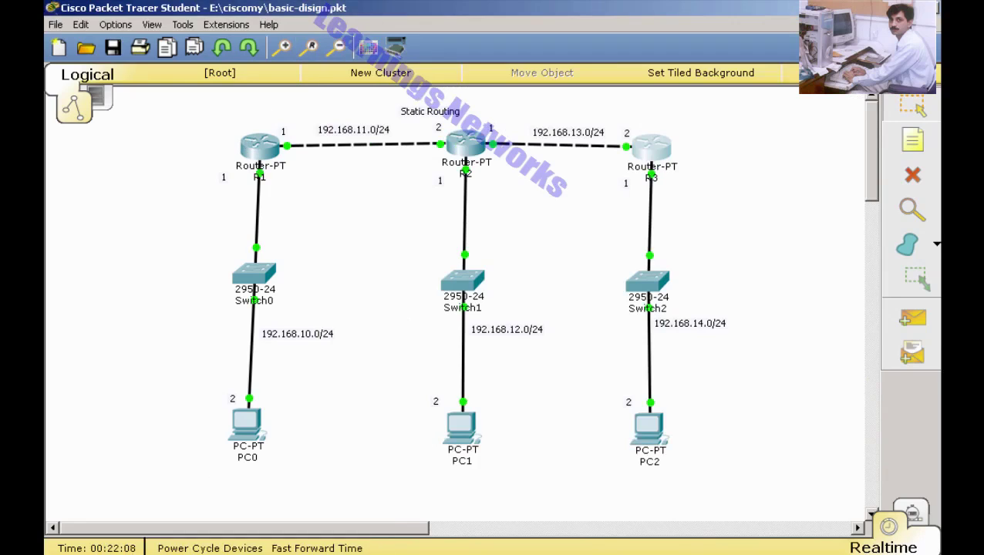
left_click(158, 554)
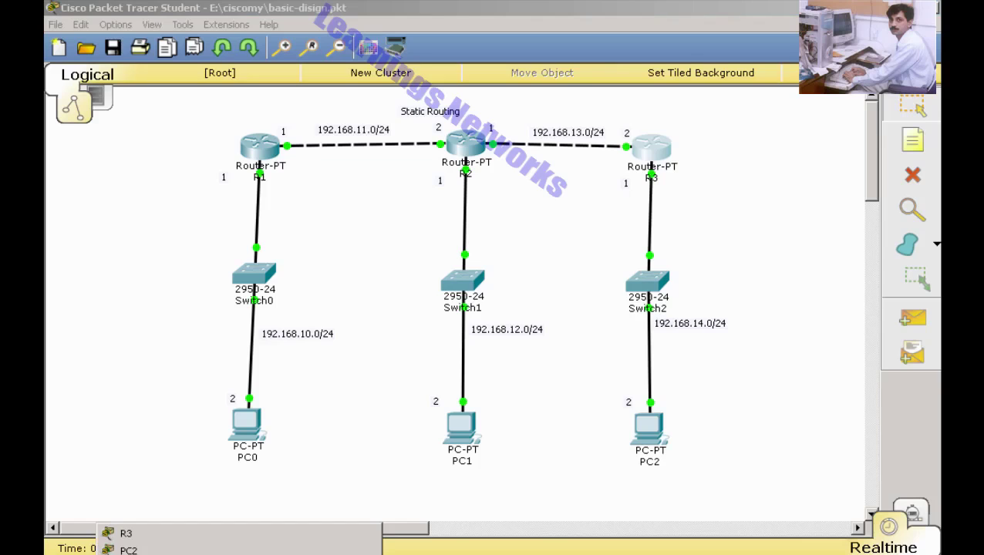
left_click(158, 553)
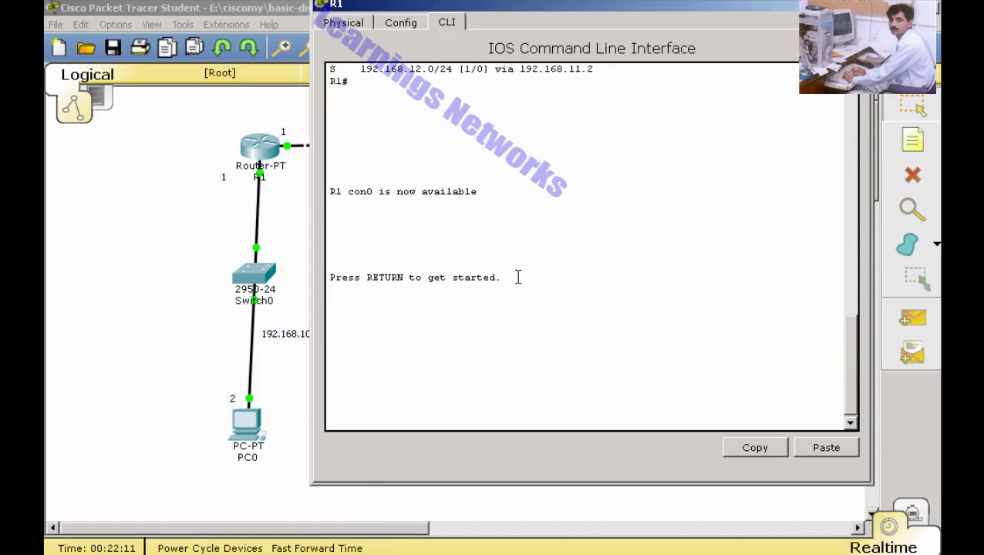
key("Return")
key("Return")
key("Return")
key("Return")
key("Return")
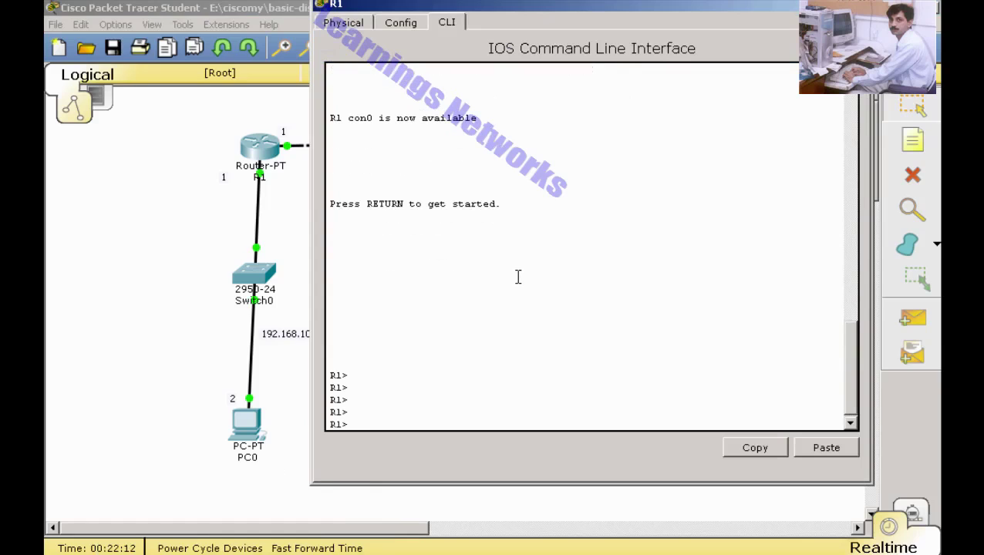
type("show ip route")
key("Return")
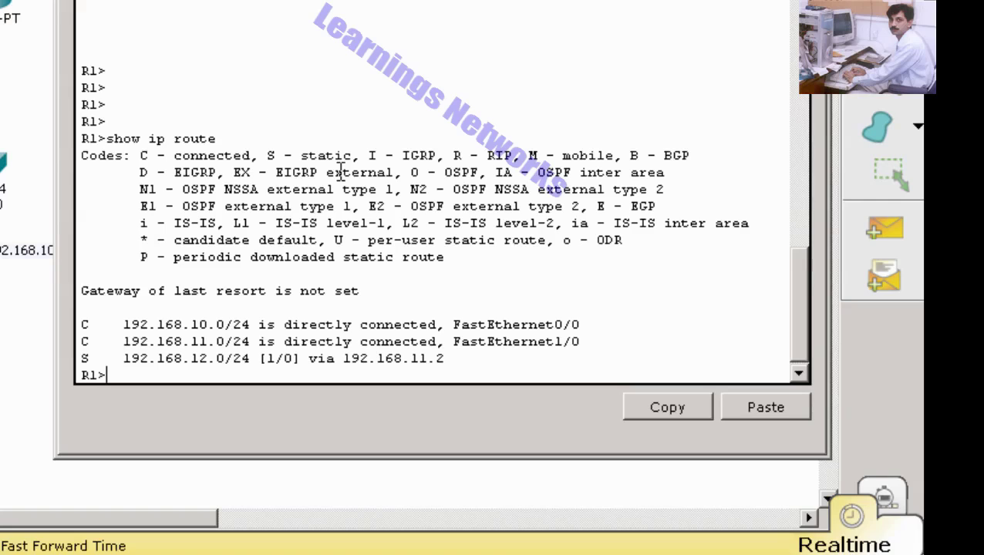
type("confi")
key("Tab")
key("BackSpace")
key("BackSpace")
key("BackSpace")
key("BackSpace")
key("BackSpace")
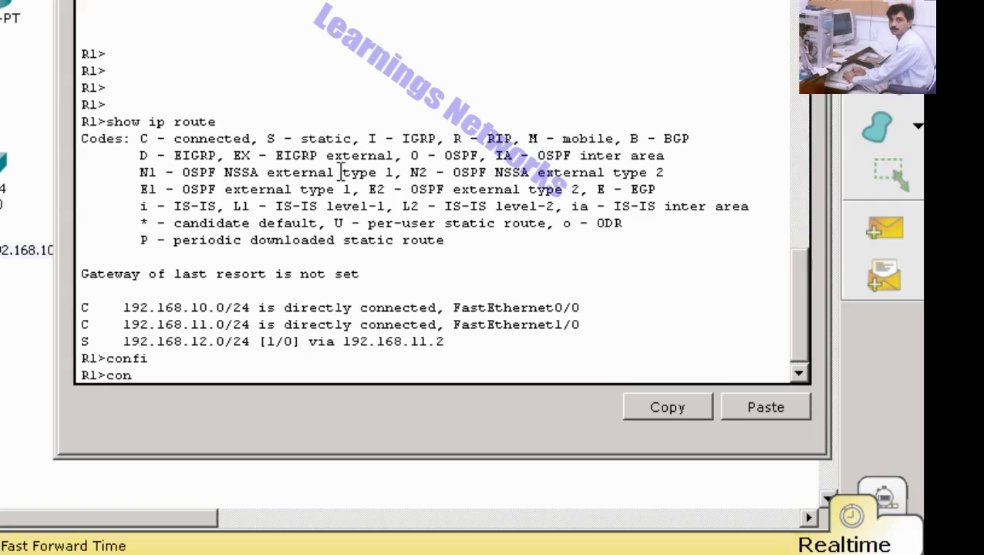
Enter privileged mode on R1 with enable and global configuration mode with configure t
type("en")
key("Tab")
key("Return")
type("confi")
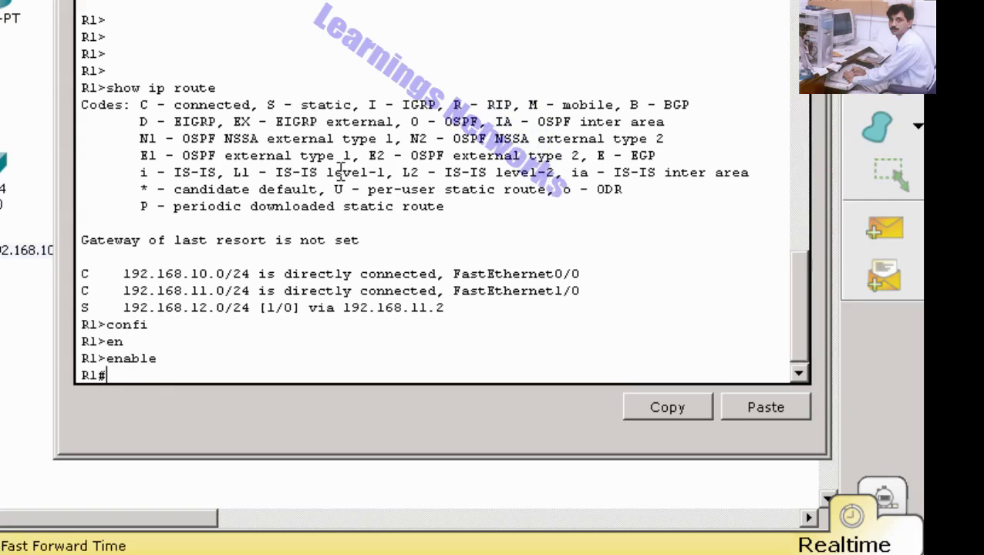
key("Tab")
type("t")
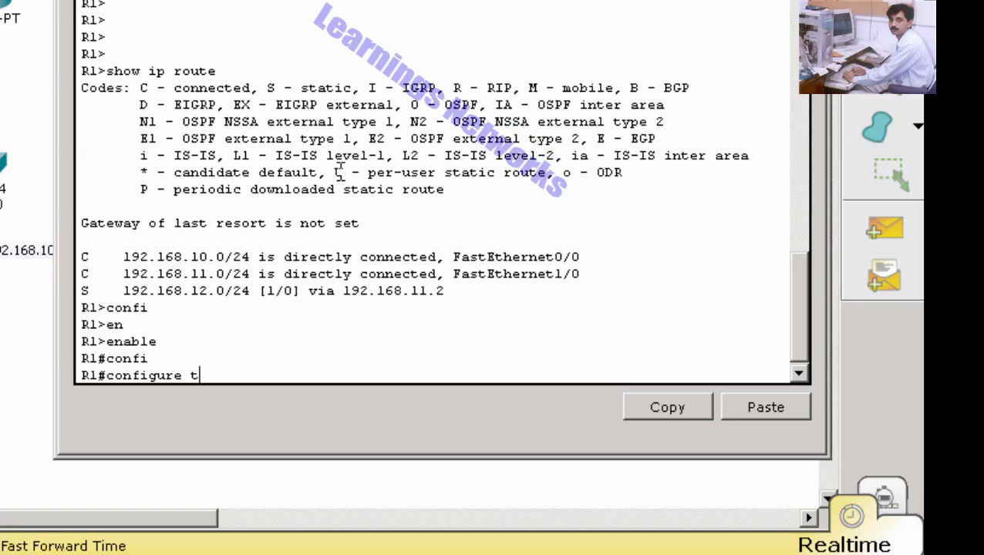
key("Return")
Add a static route on R1 to 192.168.14.0 with mask 255.255.255.0 via next hop 192.168.11.2
type("ip rout")
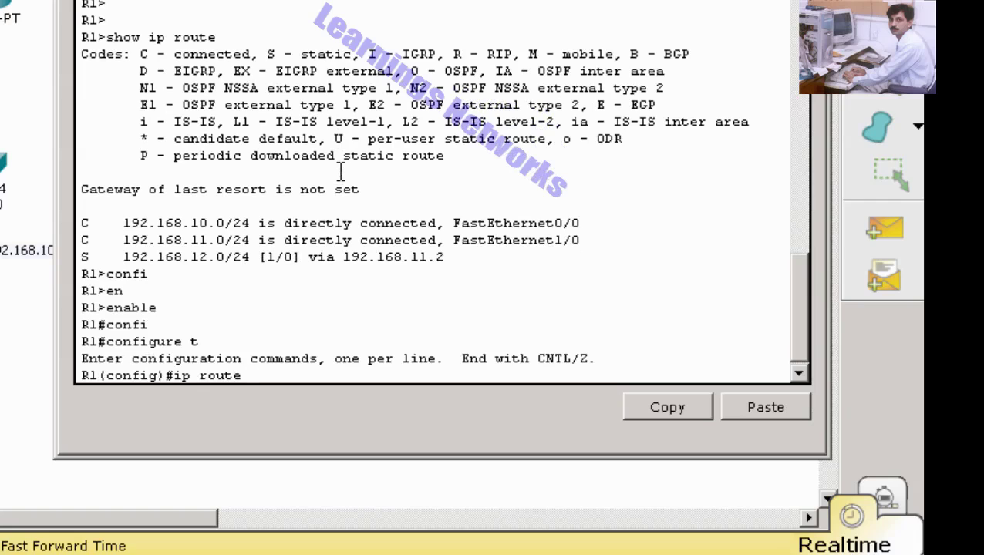
type("e 192.168.13.")
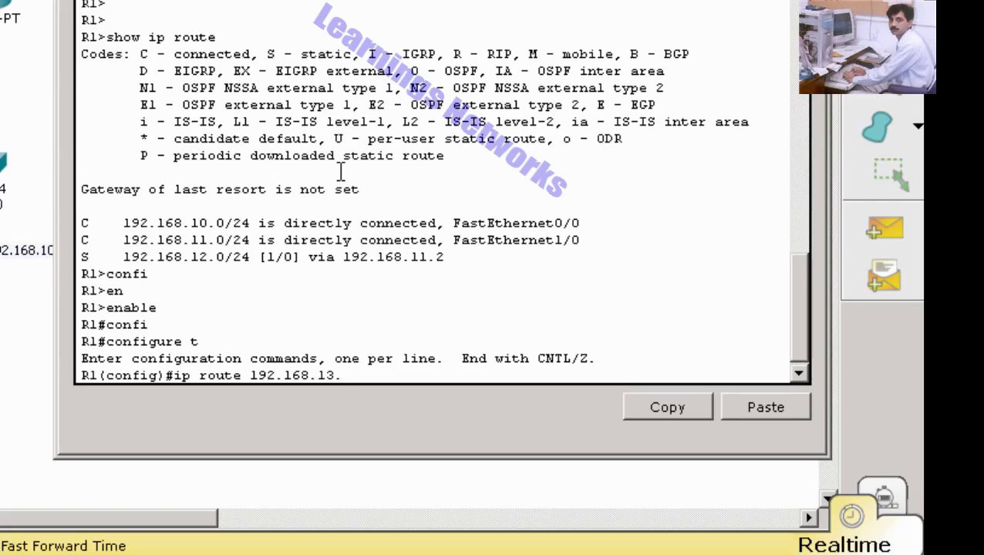
type("0")
key("BackSpace")
key("BackSpace")
key("BackSpace")
key("BackSpace")
key("BackSpace")
type("14.0 255.255.255.")
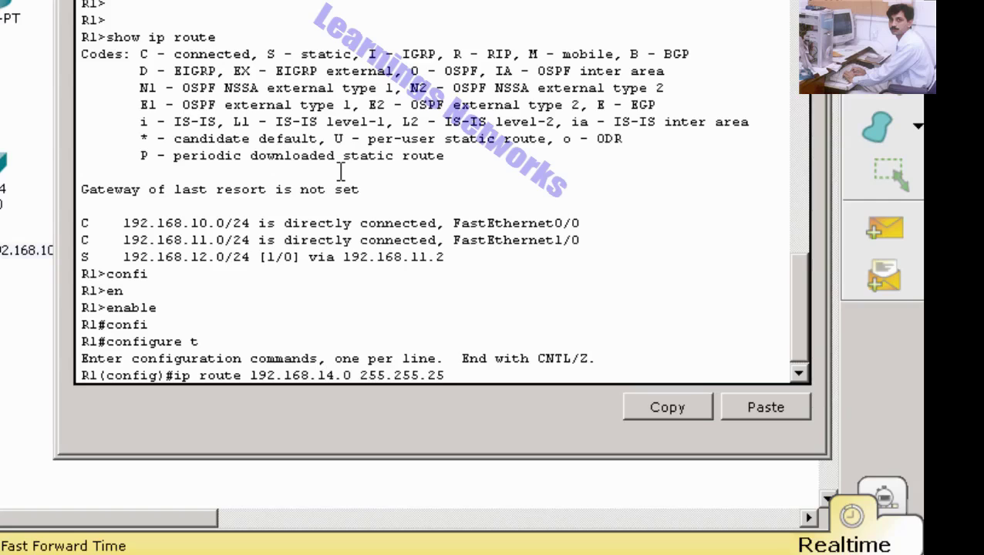
type("0")
type("192.158.")
key("BackSpace")
key("BackSpace")
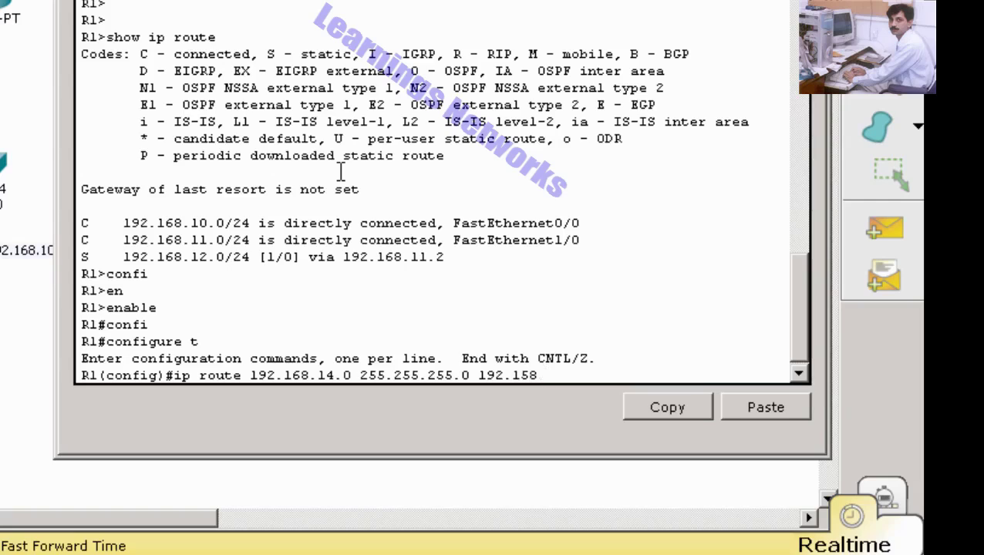
key("BackSpace")
type("68.11.2")
key("Return")
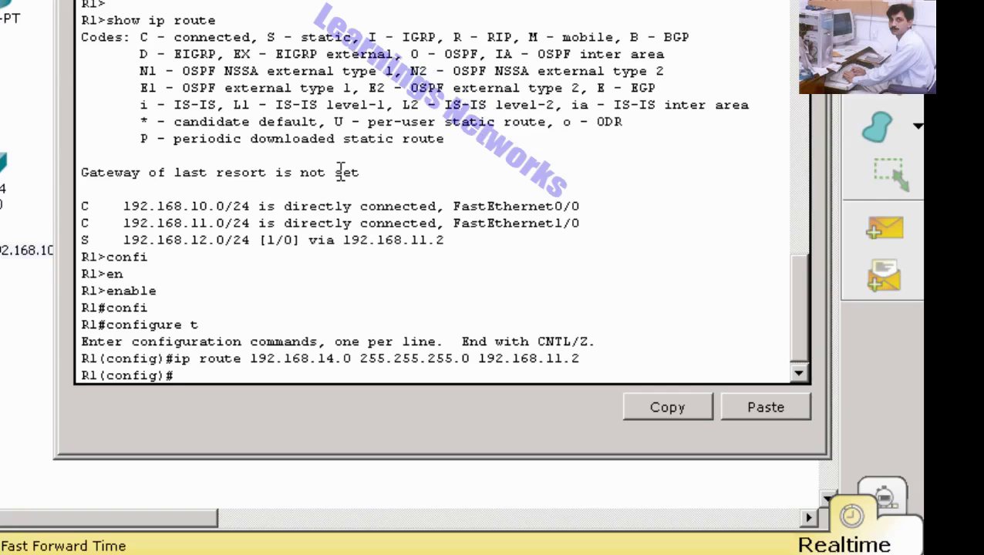
Exit configuration mode on R1 and check its routing table with show ip route
type("exit")
key("Return")
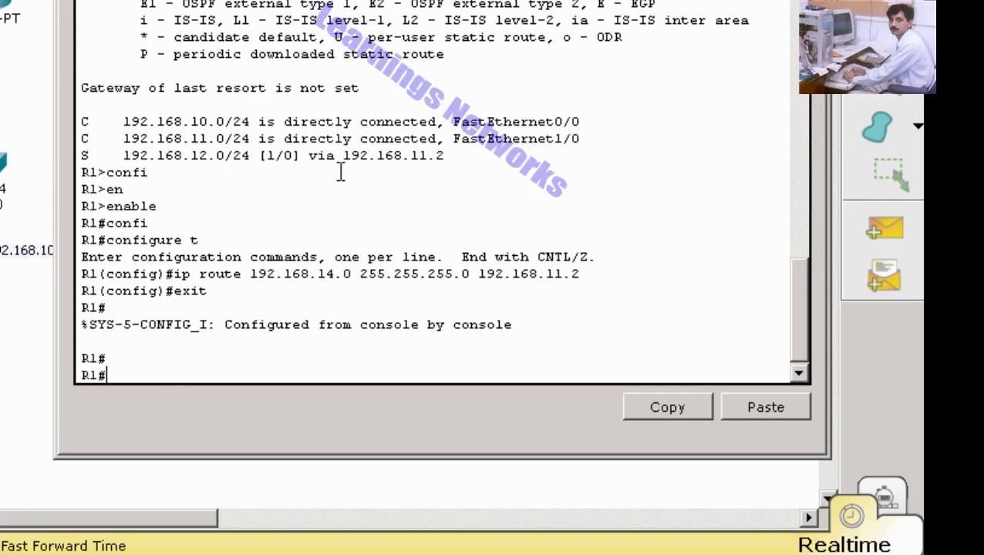
type("show ip route")
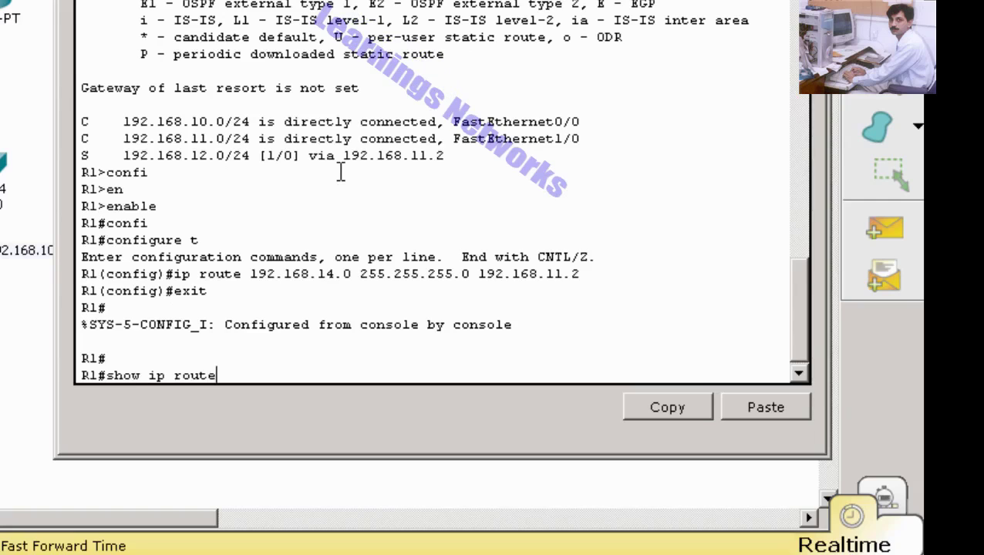
key("Return")
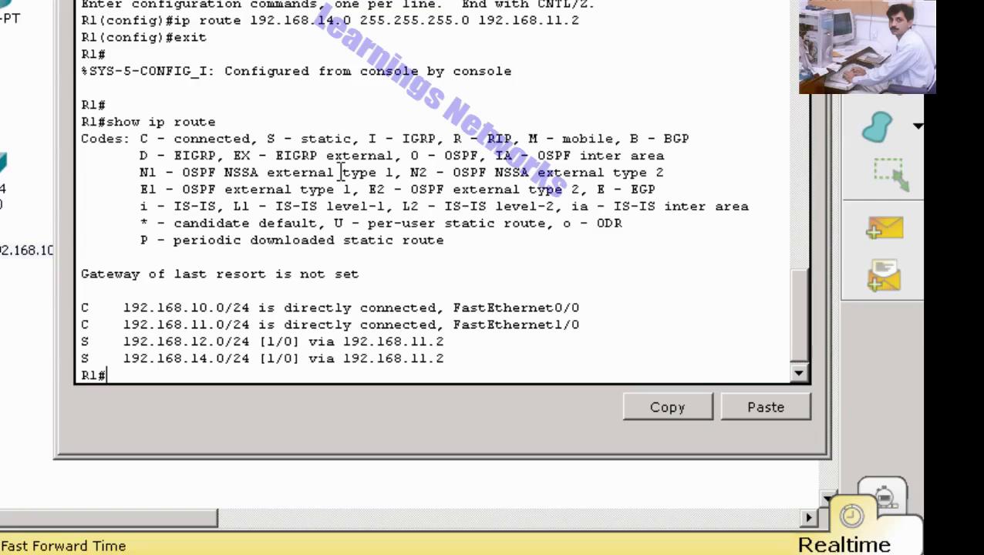
Ping 192.168.13.1 from R1
type("ping 192.1")
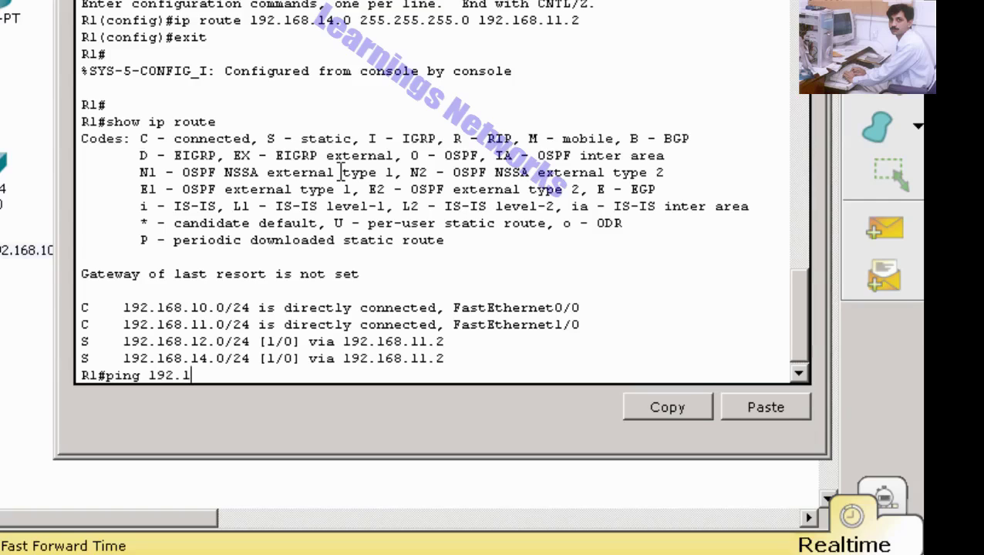
type("6")
type("10")
key("BackSpace")
type("3.1")
key("Return")
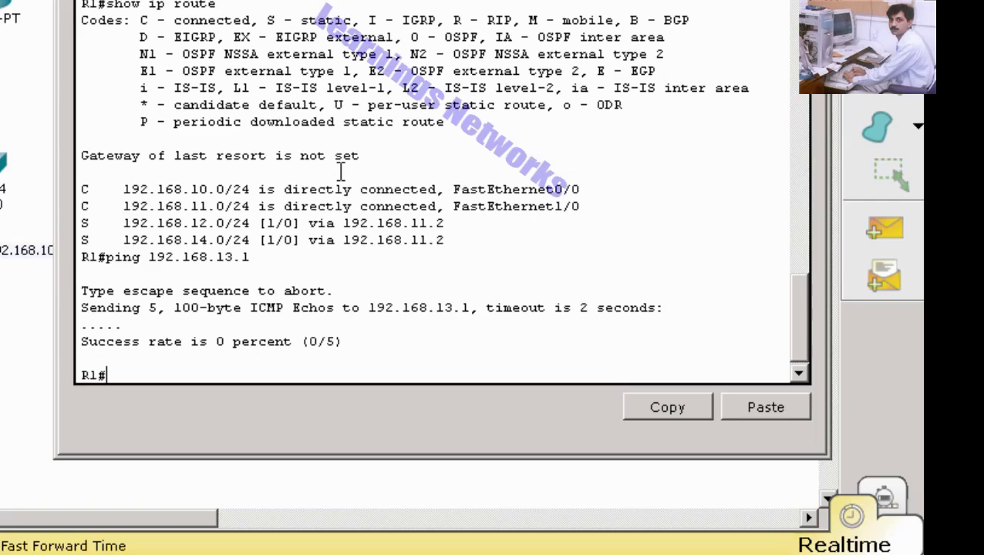
Ping 192.168.14.1 from R1 and display its routing table with show ip route
key("Up")
key("BackSpace")
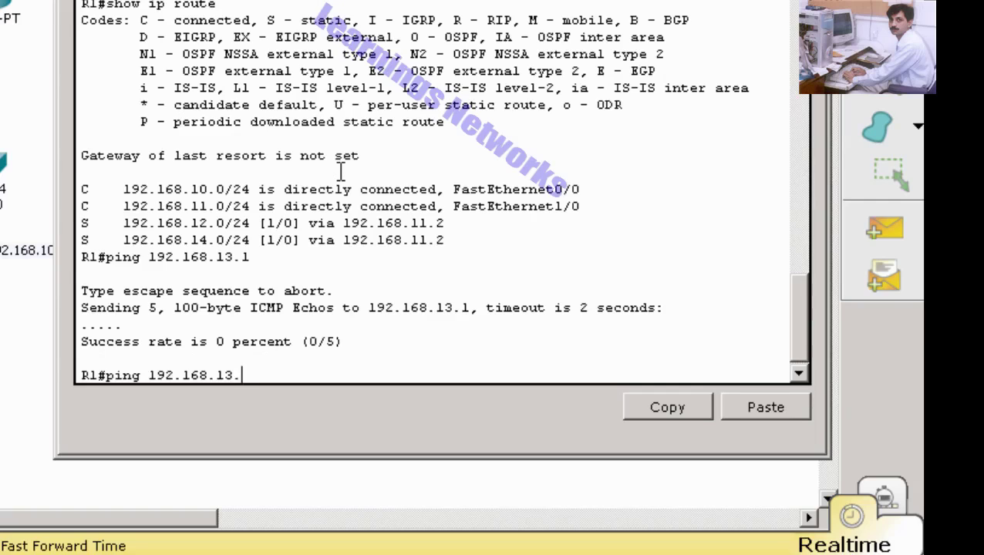
key("BackSpace")
key("BackSpace")
type("4.1")
key("Return")
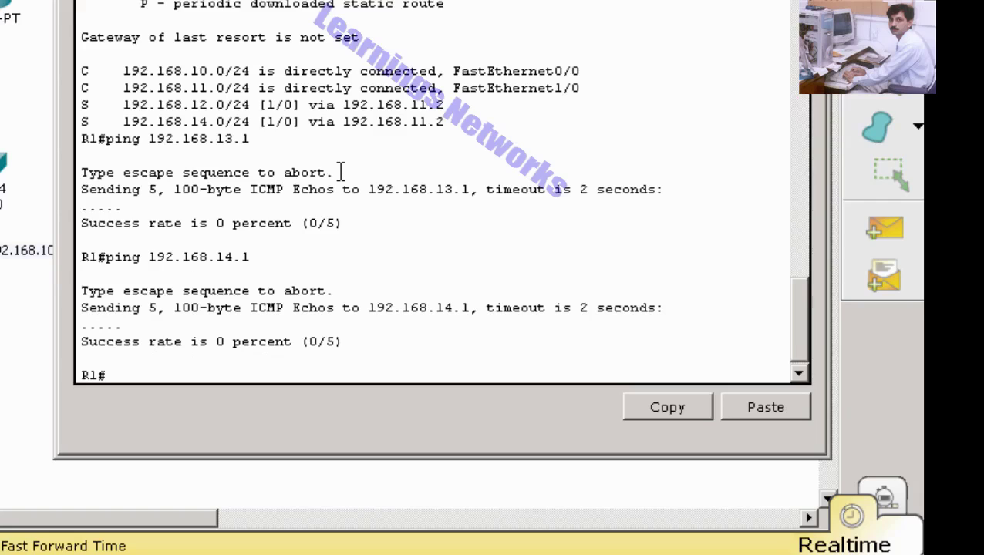
type("show ip route")
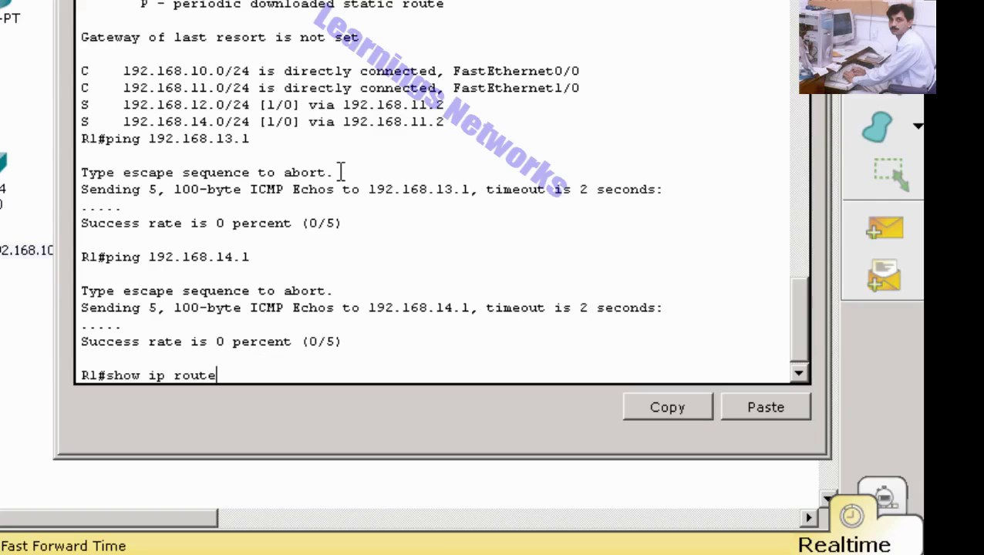
key("Return")
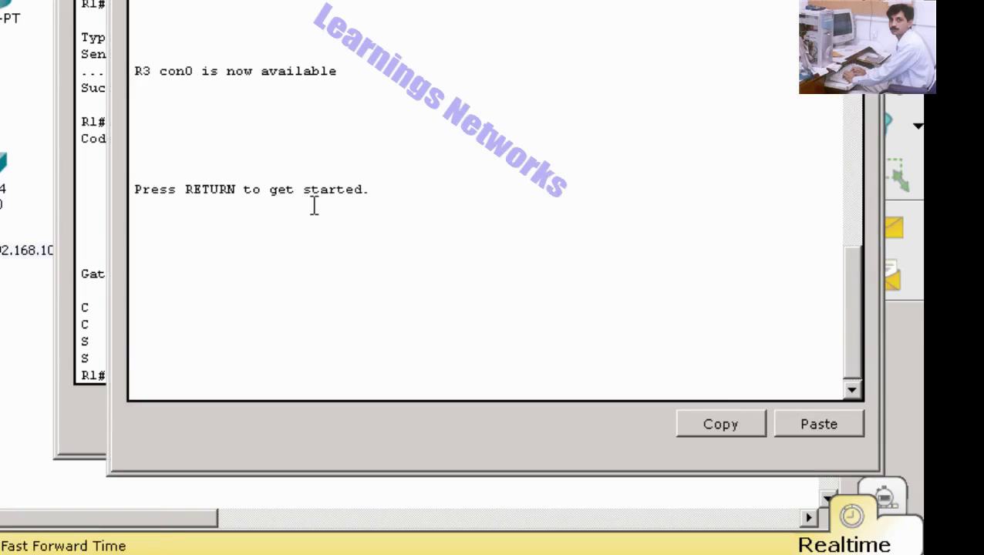
Start the R3 console session, enter privileged mode with enable, and display the routing table with show ip route
key("Return")
key("Return")
key("Return")
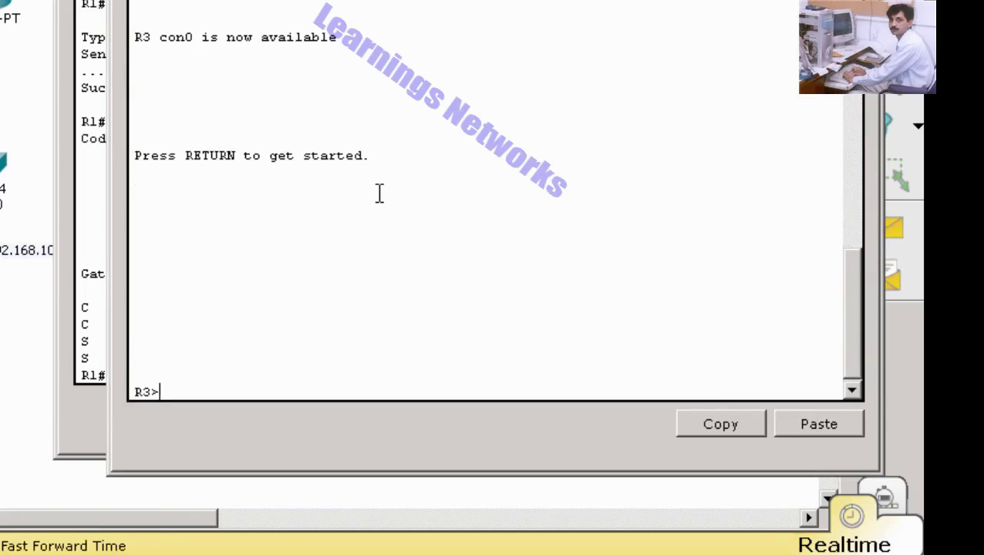
type("en")
key("Tab")
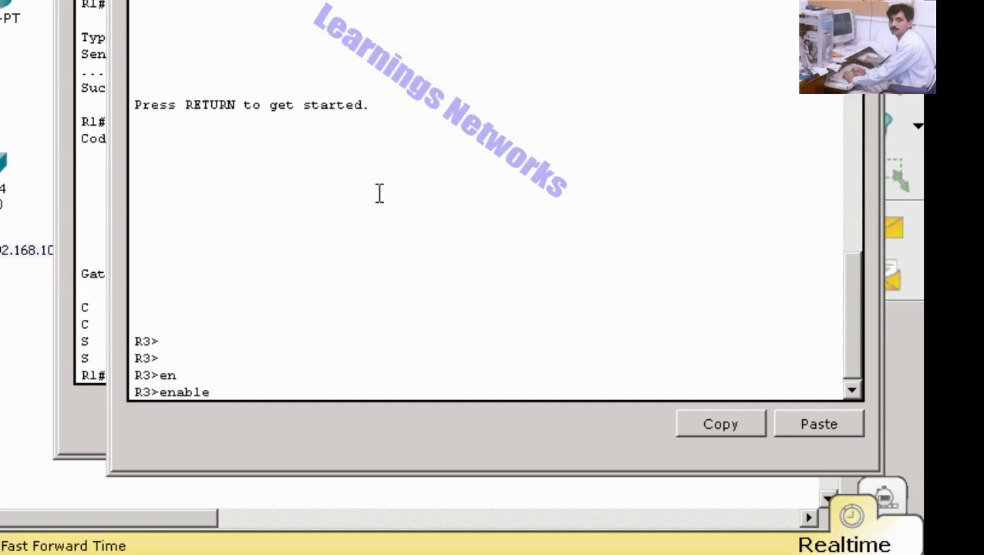
key("Return")
type("show ip")
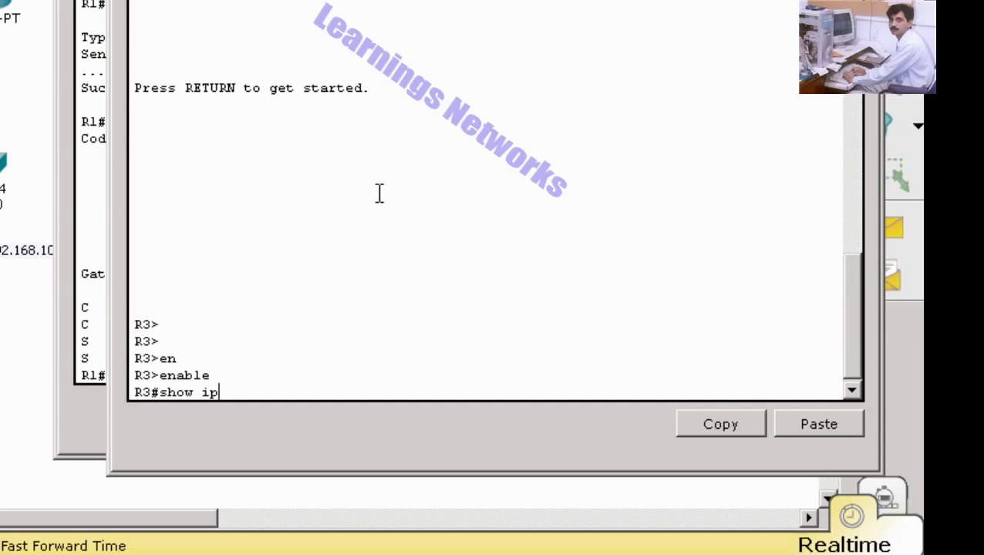
type(" route")
key("Return")
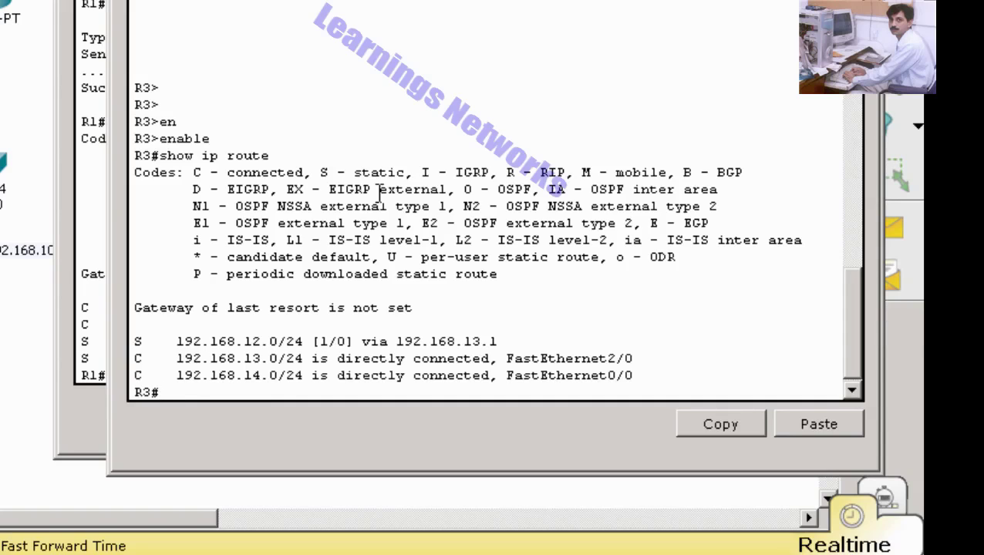
In R3's global configuration mode, add a static route to 192.168.10.0 with mask 255.255.255.0 via next hop 192.168.13.1
type("confi")
key("Tab")
type("t")
key("Return")
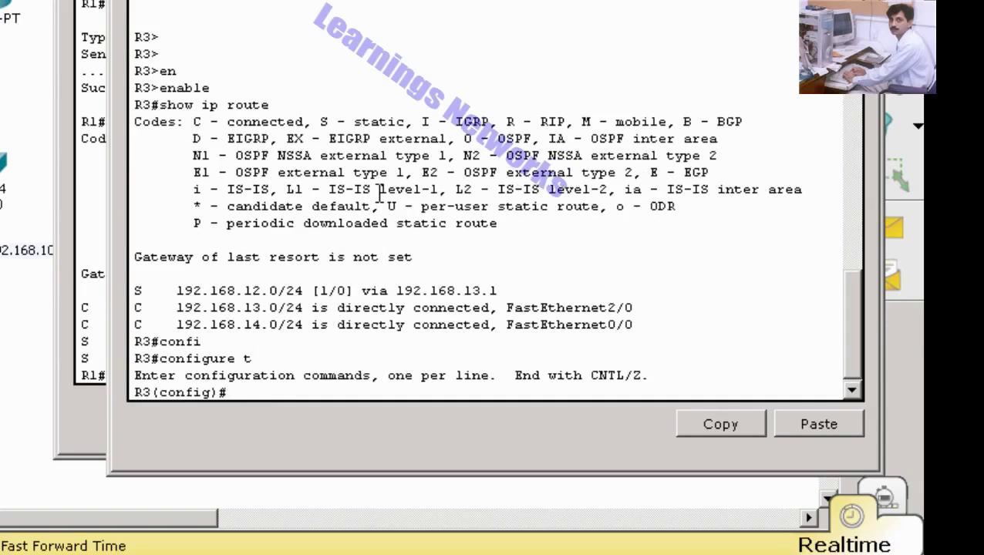
type("ip route 192.168")
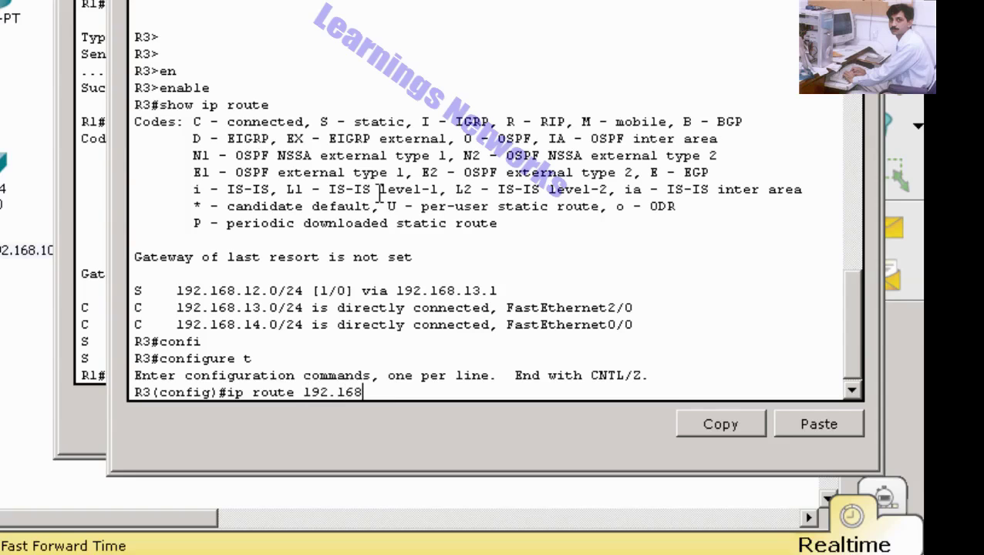
type(".10.0 255.255.")
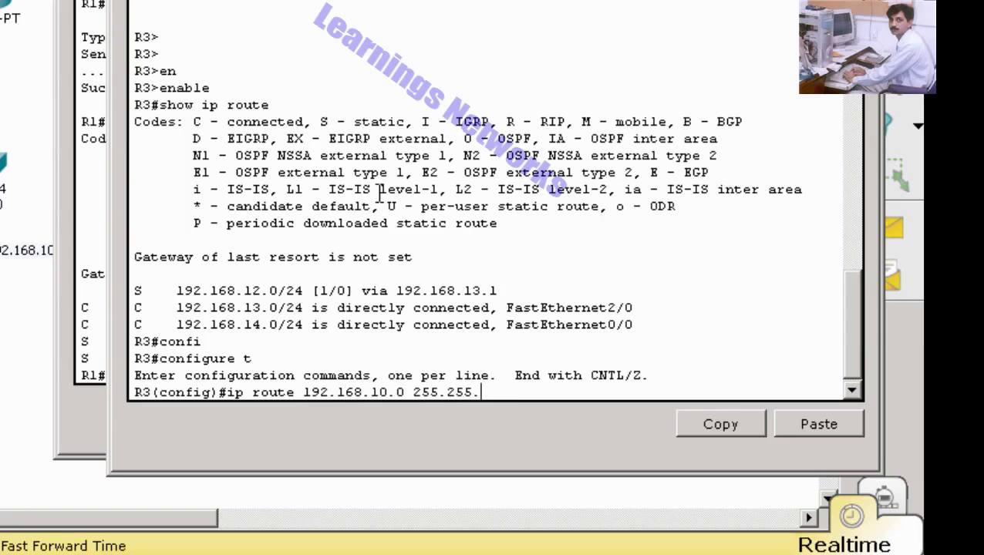
type("255.0")
type("19.")
key("BackSpace")
type("2.16")
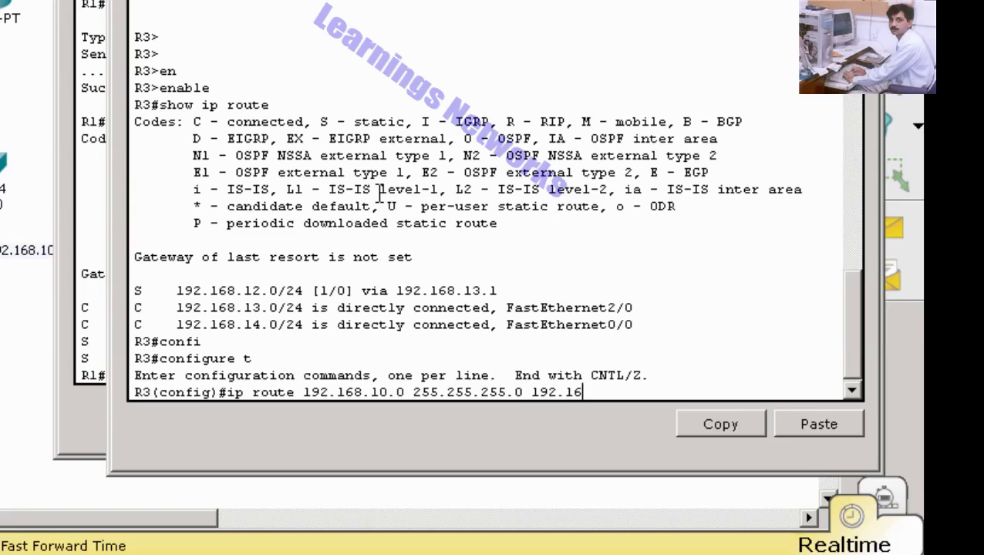
type("8.13.1")
key("Return")
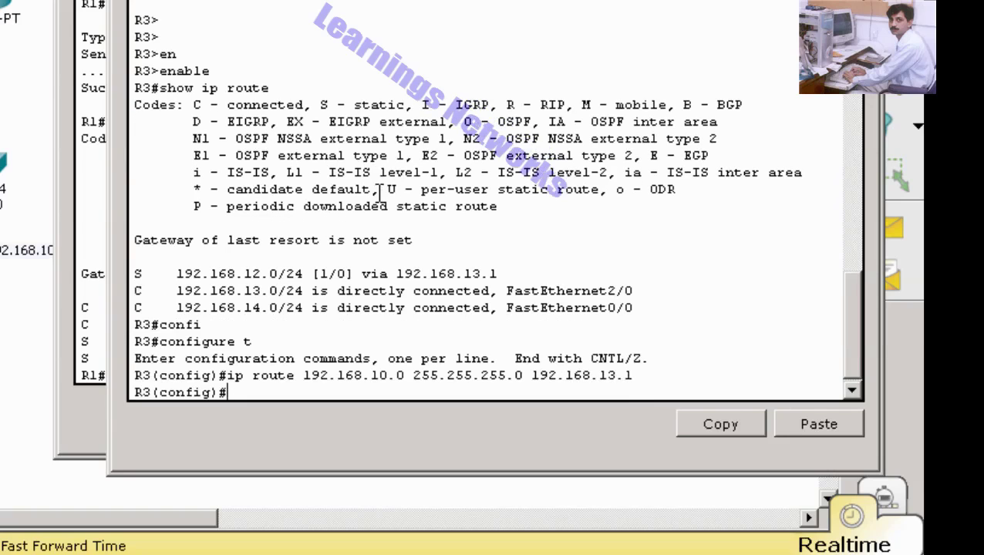
Exit configuration mode on R3 and check its routing table with show ip route
type("exit")
key("Return")
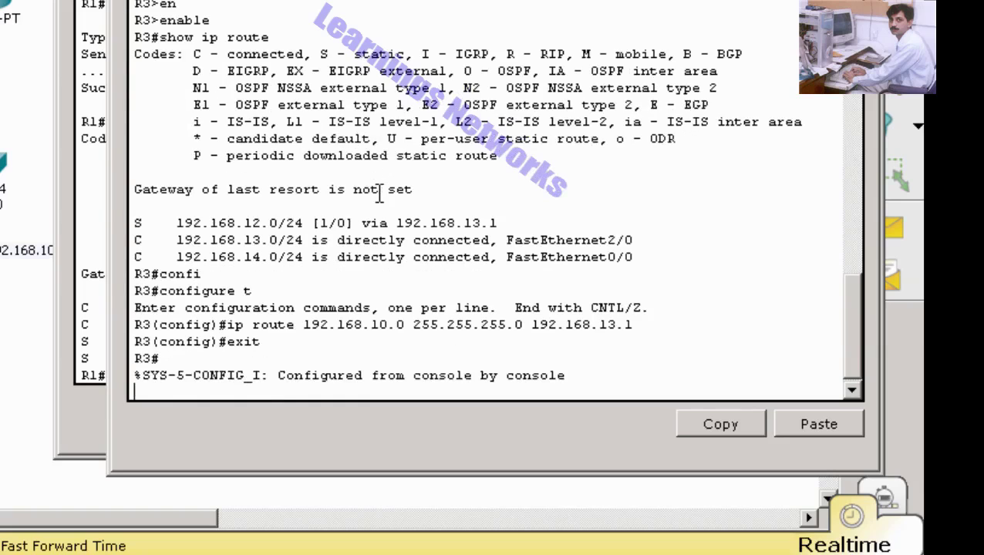
type("show iput")
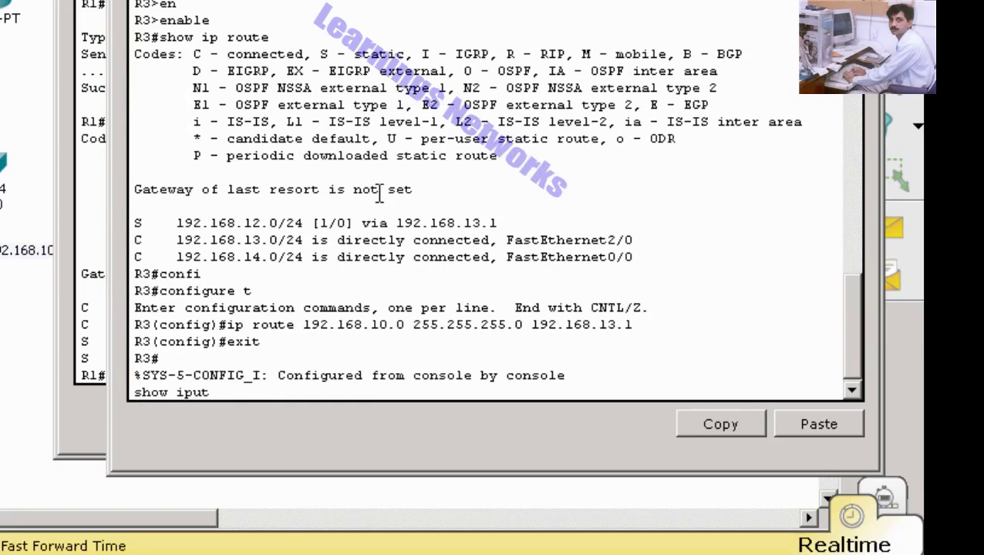
key("BackSpace")
key("BackSpace")
type("route")
key("Return")
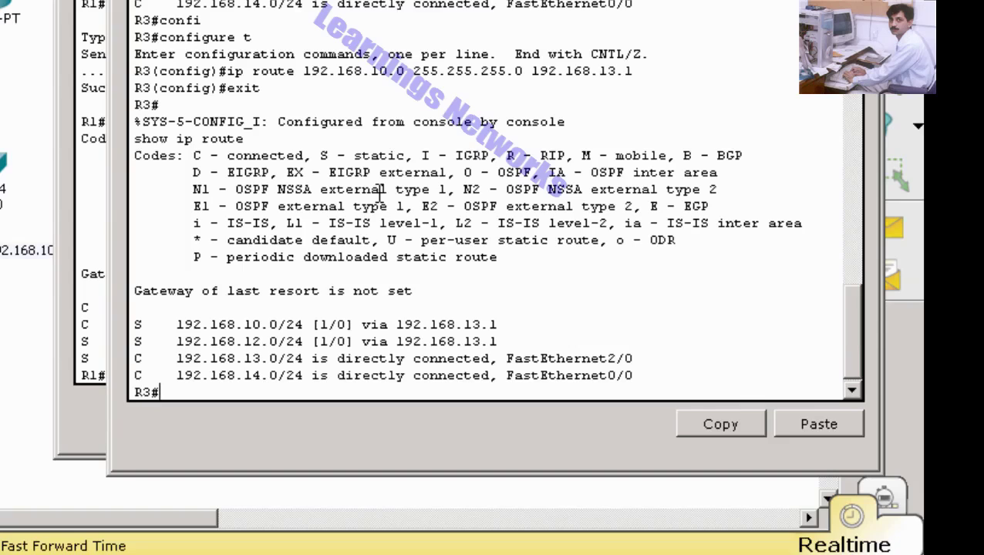
Ping 192.168.10.1 from R3
type("ping 192.1")
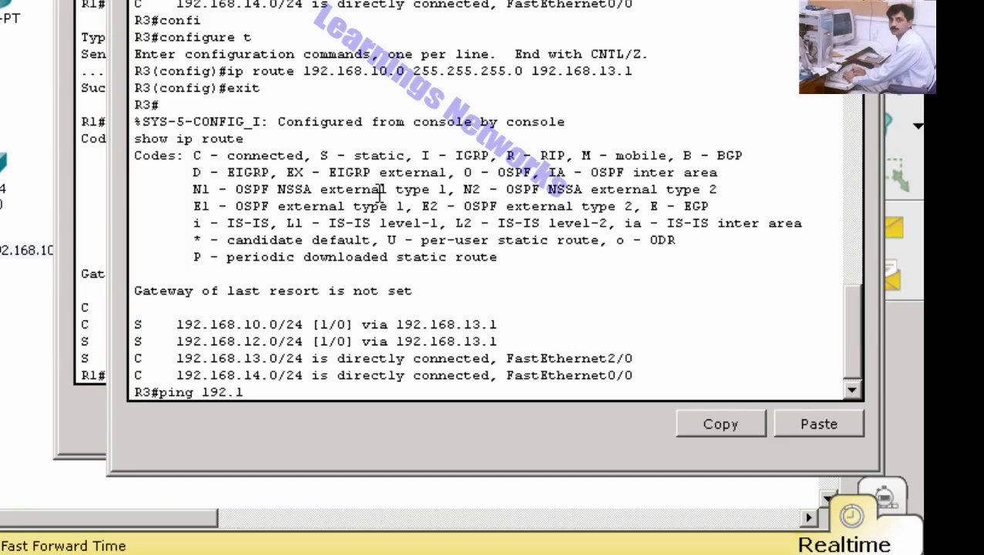
type("68.10.1")
key("Return")
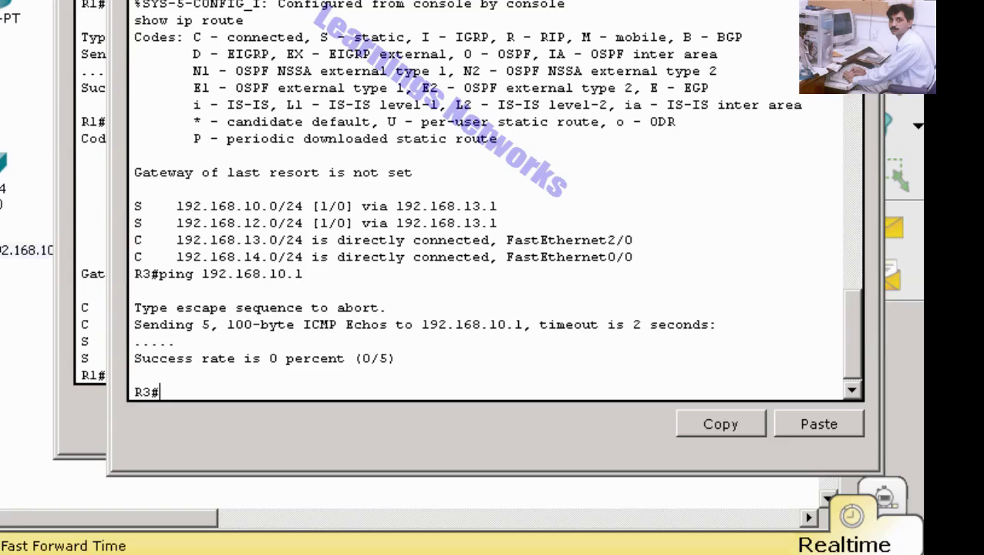
Put away the R3 and R1 console windows and bring up R2's command line
key("alt+F4")
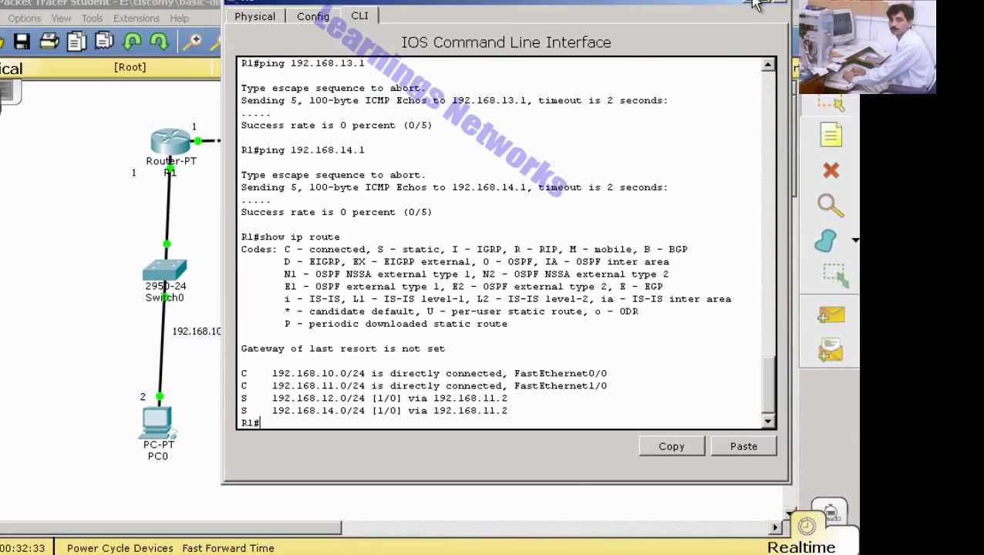
left_click(754, 2)
left_click(150, 553)
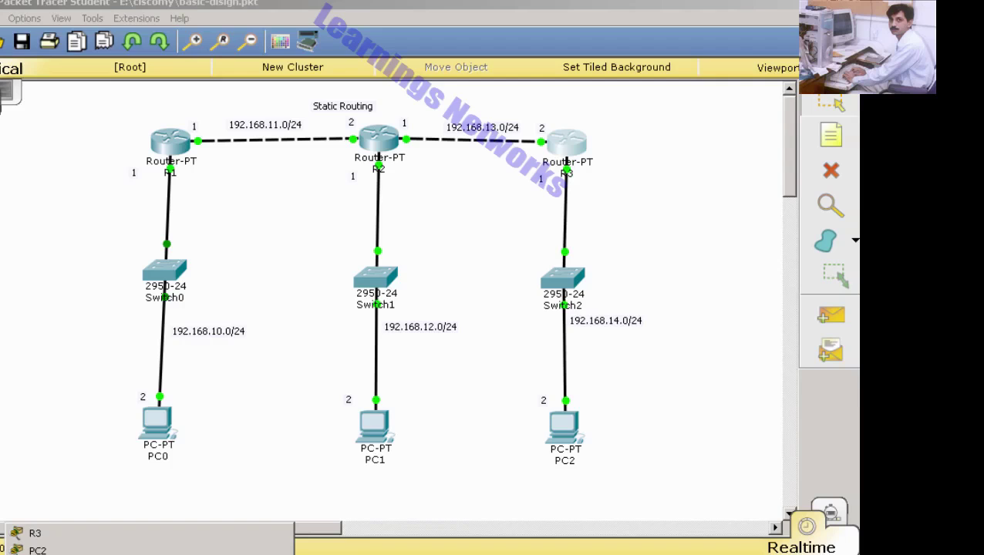
left_click(146, 554)
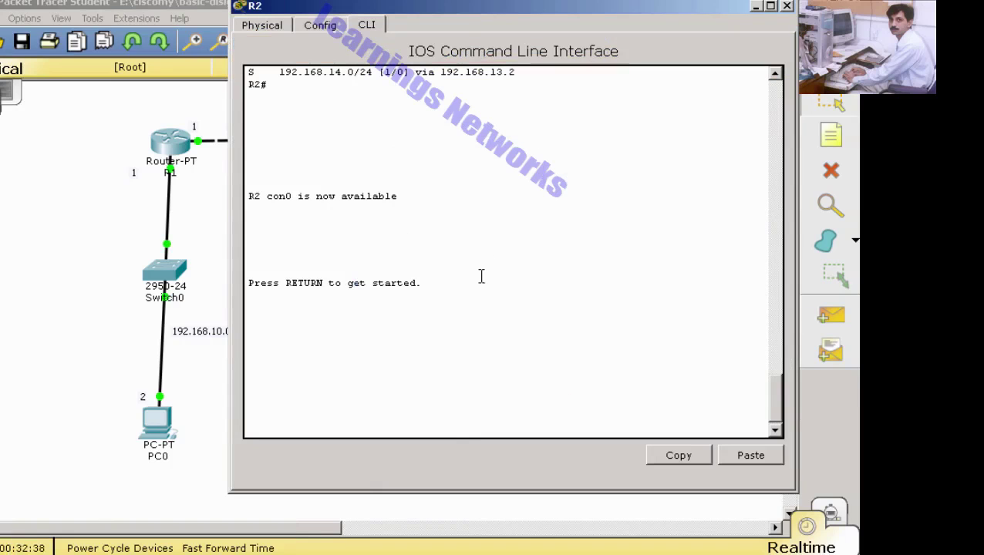
Start the R2 console session, enter privileged mode with enable, and check its routing table with show ip route
left_click(437, 285)
key("Return")
key("Return")
key("Return")
key("Return")
type("en")
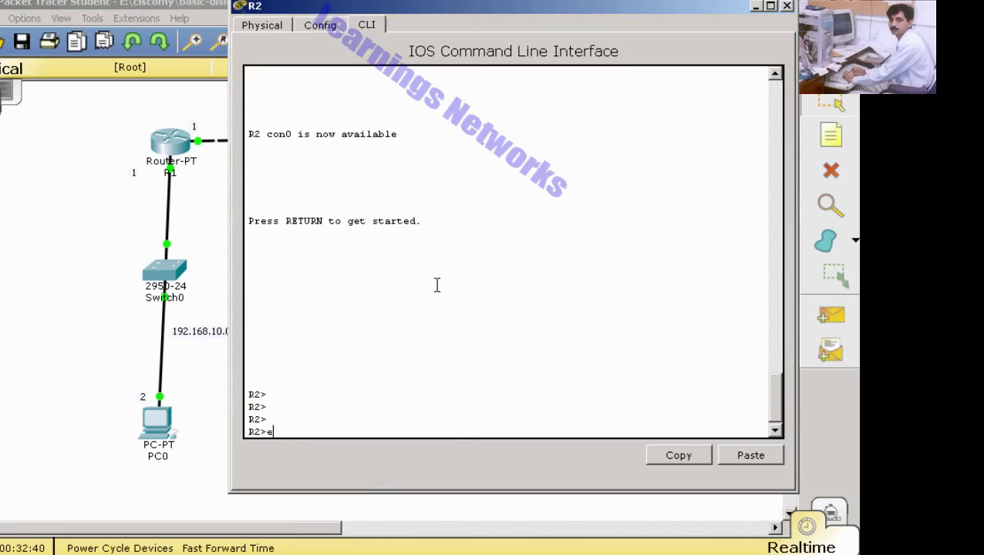
key("Tab")
key("Return")
type("show i")
type("p route")
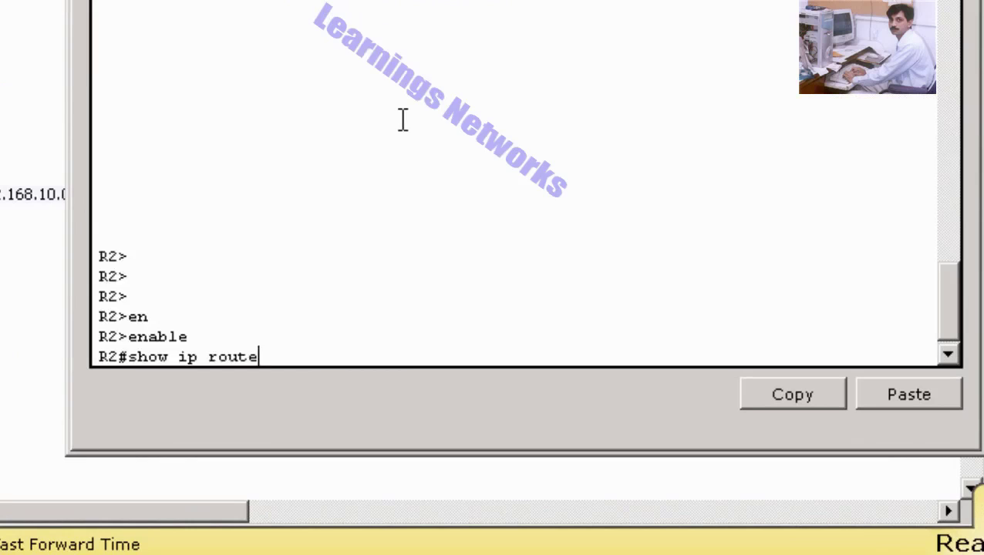
key("Return")
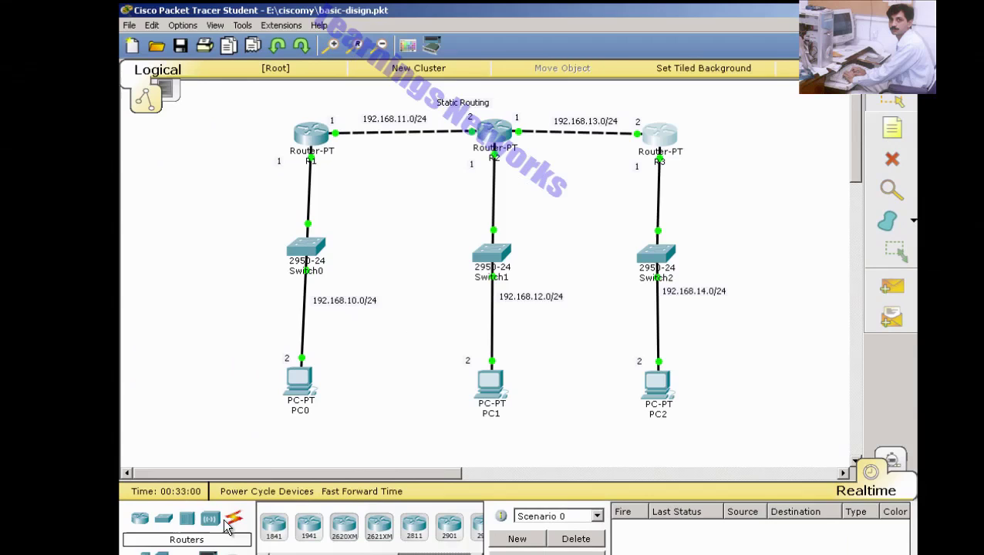
Return to R1's command line and enter global configuration mode with configure t
left_click(209, 553)
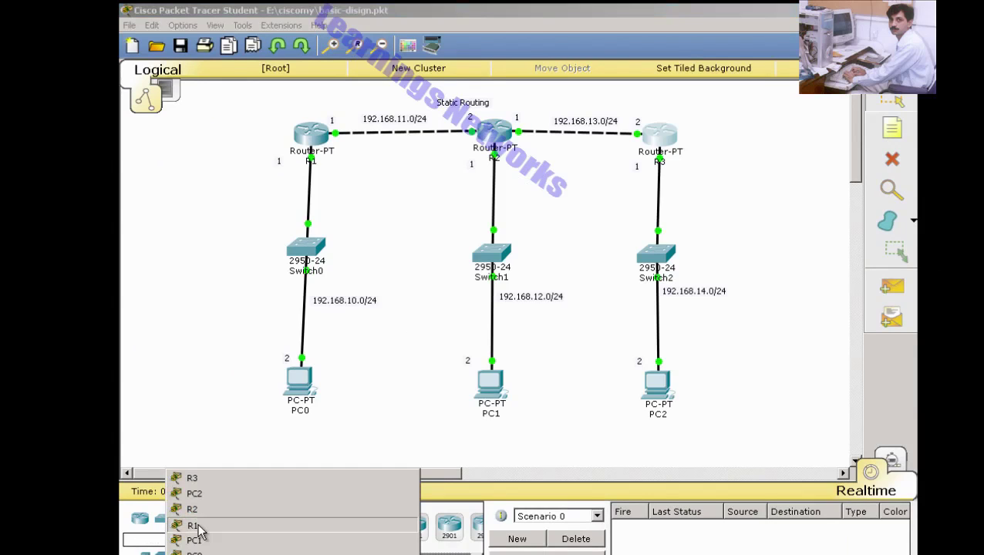
left_click(194, 526)
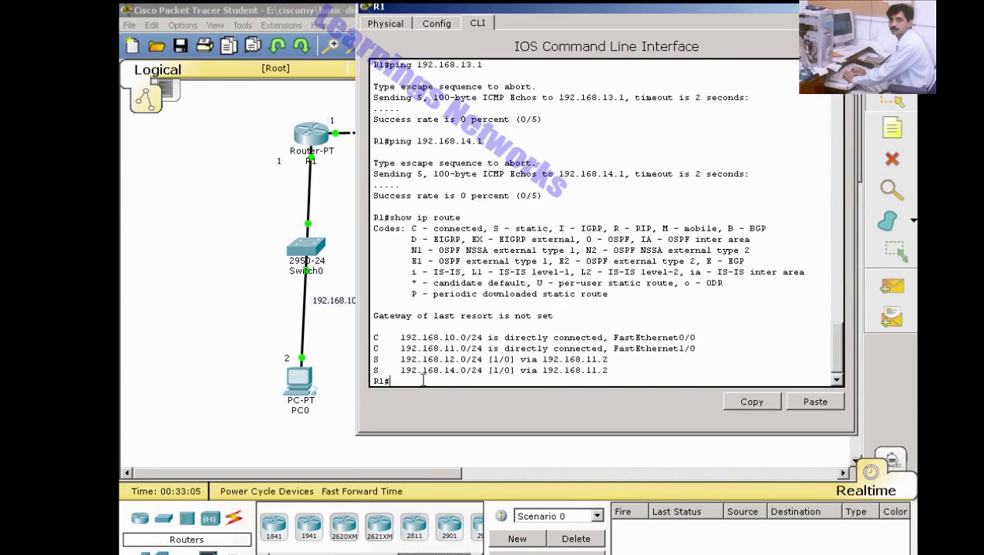
type("confi")
key("Tab")
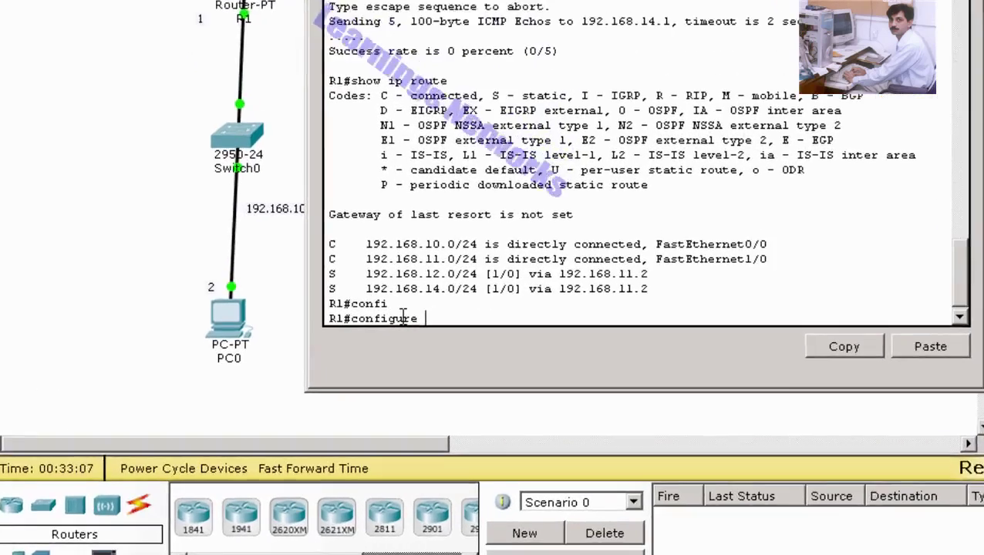
type("t")
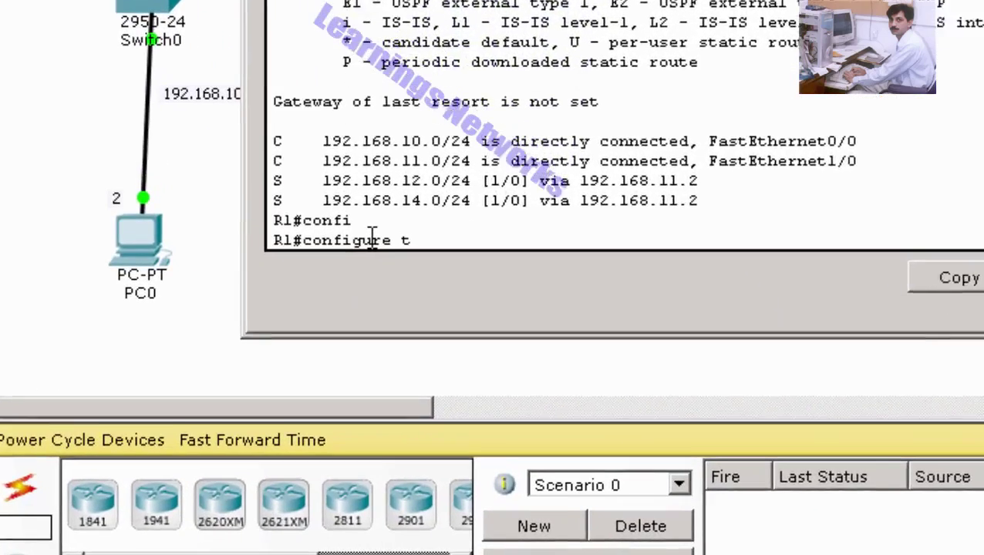
key("Return")
Add a static route on R1 to 192.168.13.0 with mask 255.255.255.0 via next hop 192.168.11.2
type("ip route")
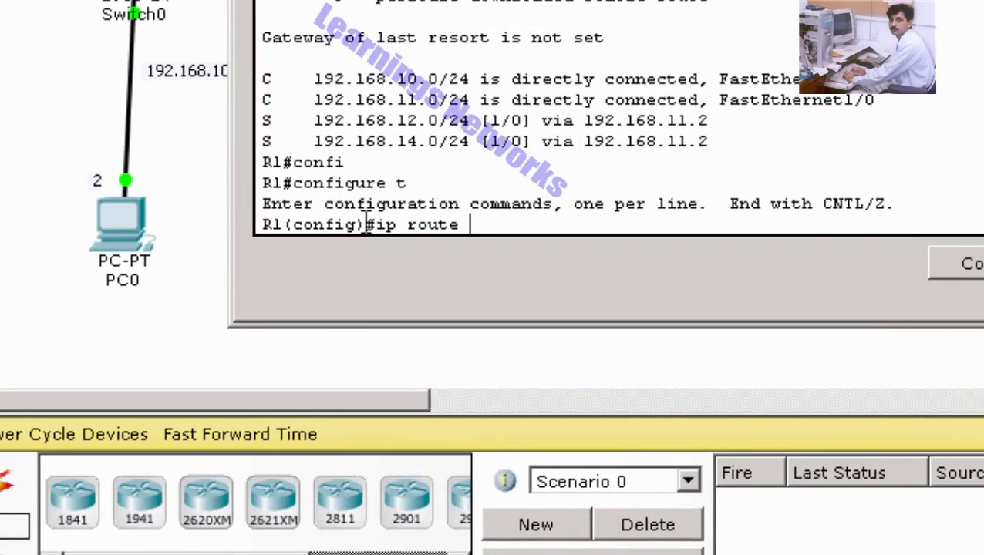
type(" 192.168")
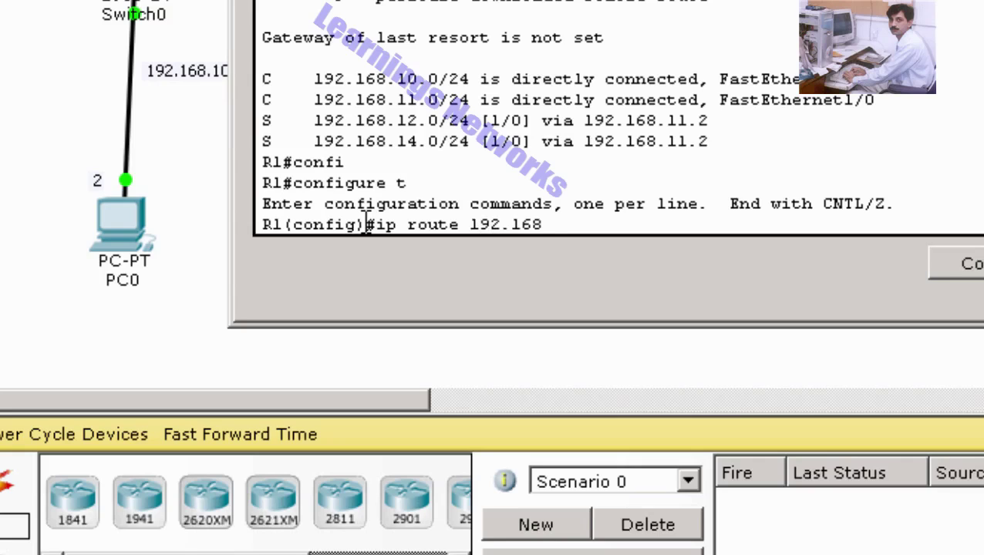
type(".13.0 255")
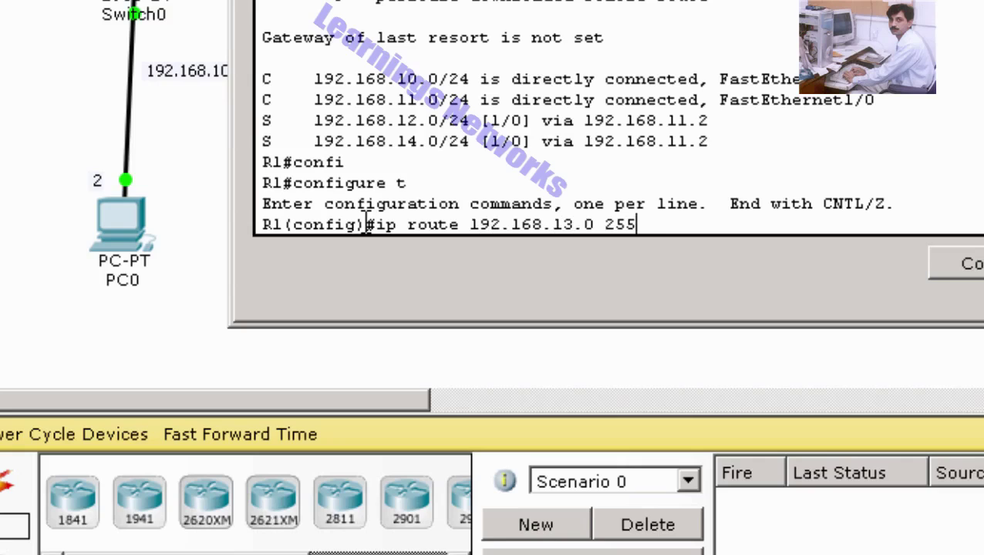
type(".255.255.0 ")
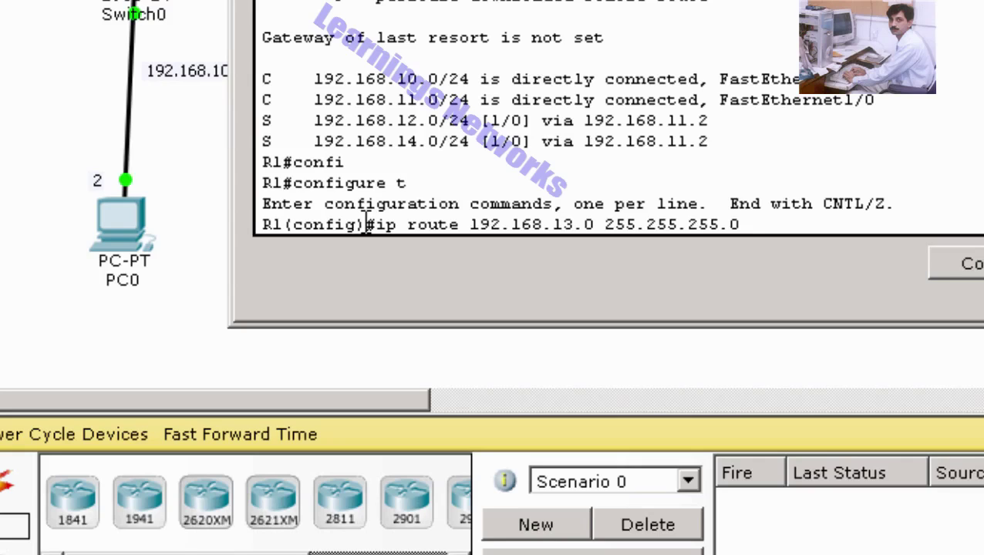
type("192.168.")
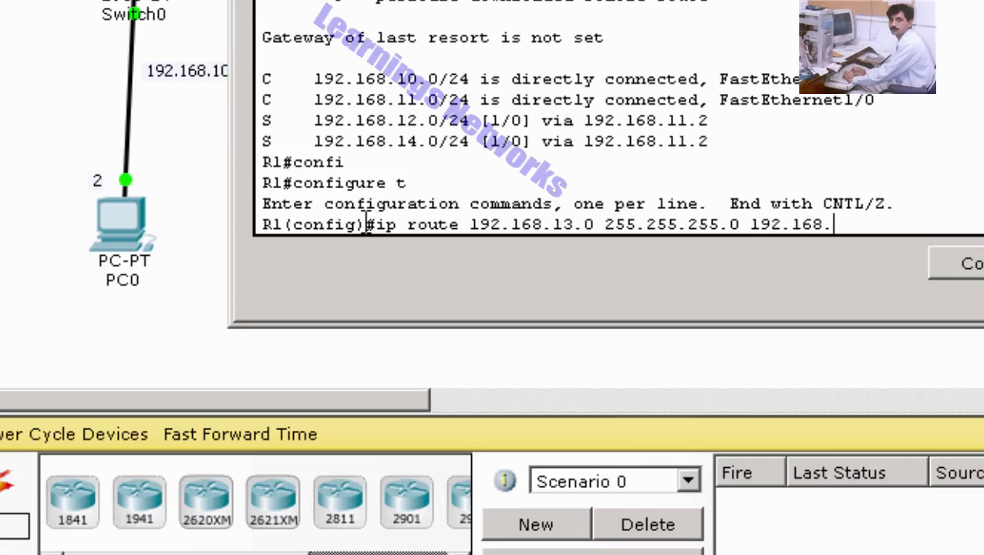
type("11.2")
key("Return")
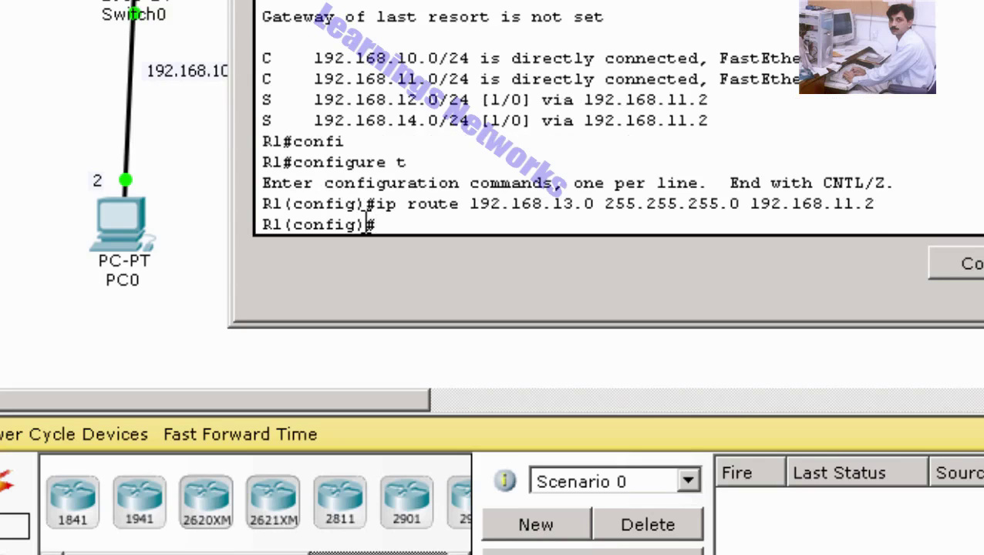
Leave global configuration mode on R1 with exit and display its routing table with show ip route
type("exit")
key("Return")
type("show ip ")
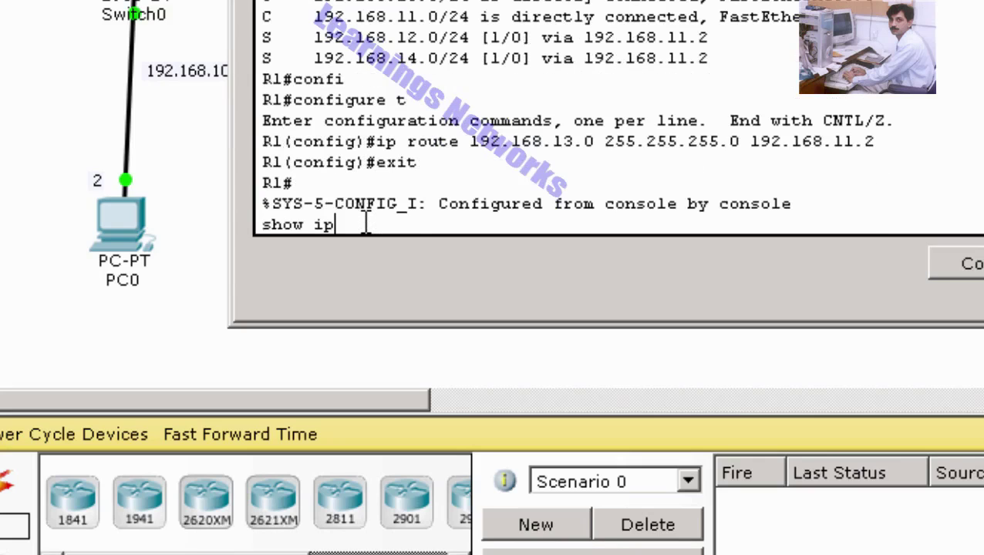
type("route")
key("Return")
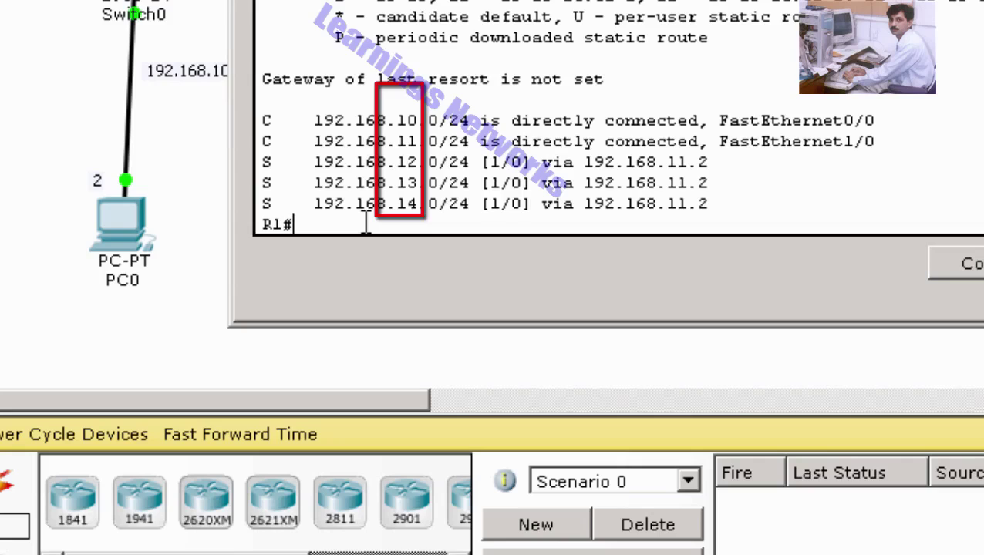
Test connectivity from R1 to R3's LAN interface with ping 192.168.14.1
type("ping ")
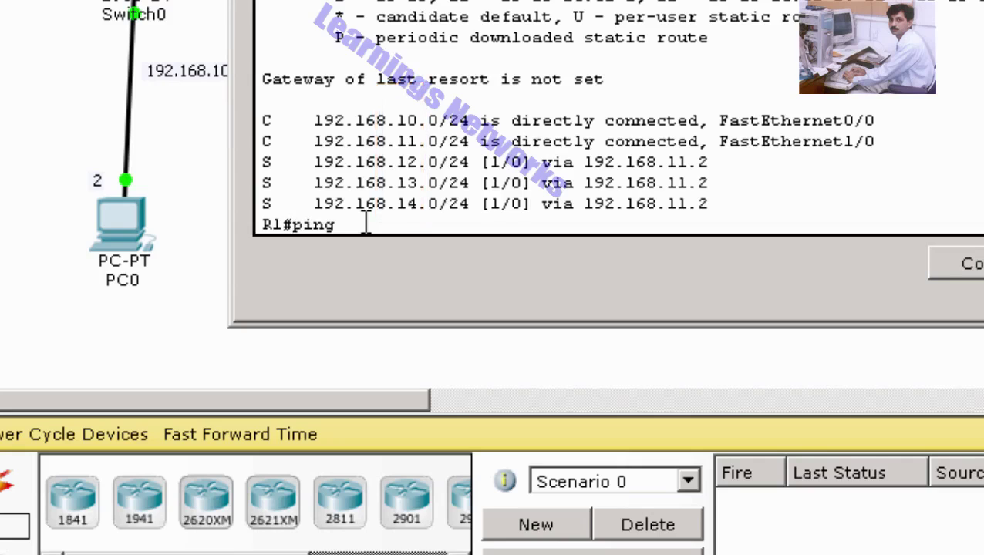
type("192.168.")
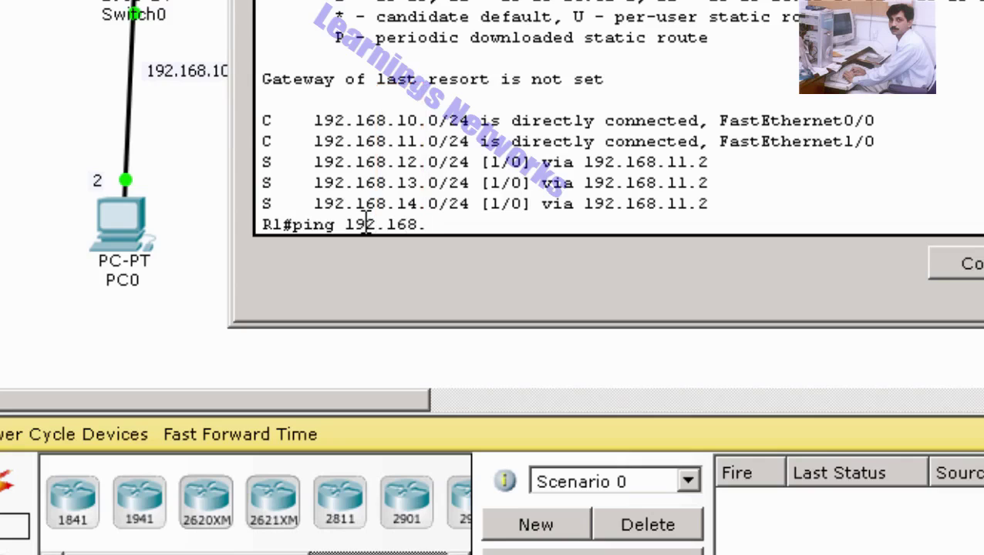
type("14.1")
key("Return")
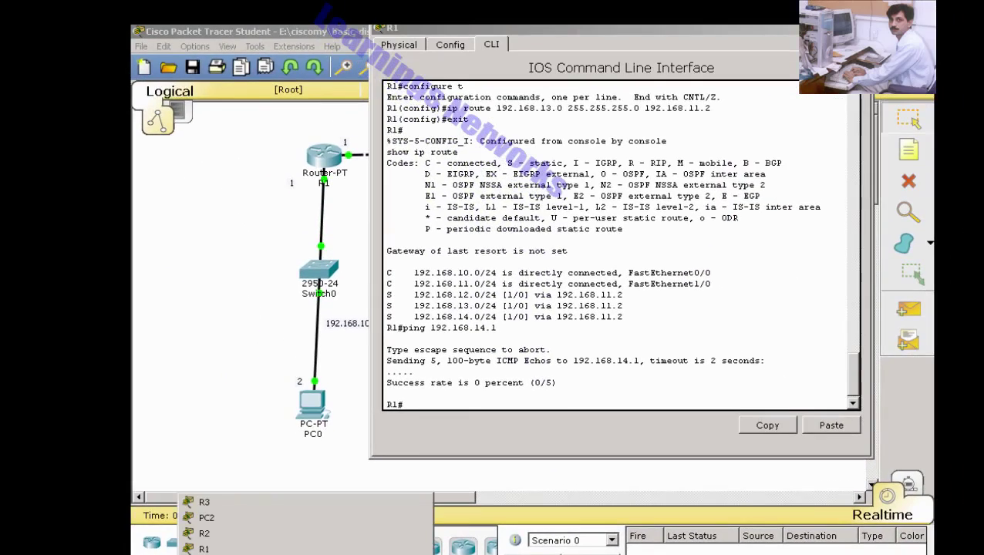
Switch to R3's command line and display its routing table with show ip route
left_click(212, 505)
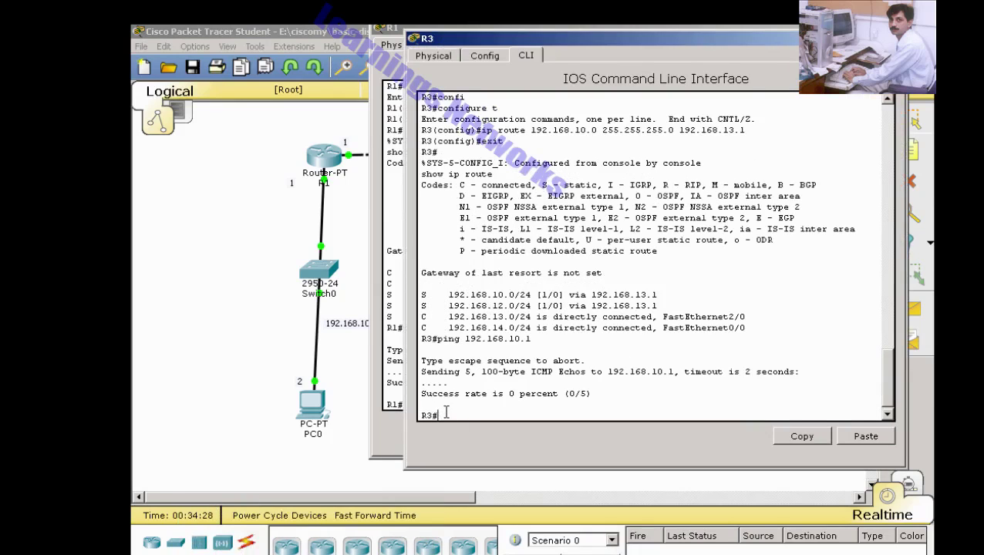
type("show ip route")
key("Return")
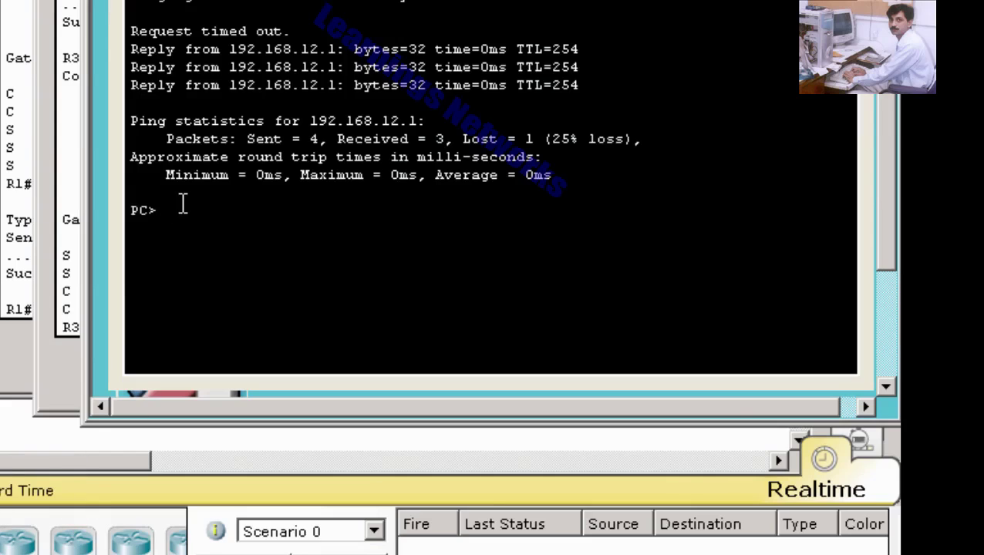
From PC0's command prompt, recall the last ping command and change its target to 192.168.14.1 to test the path to R3
key("Up")
key("BackSpace")
key("BackSpace")
key("BackSpace")
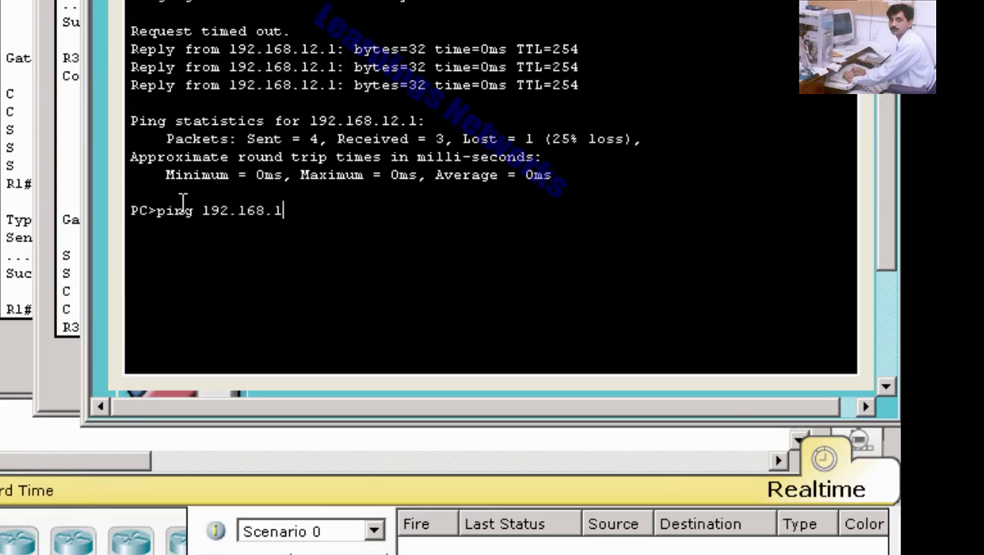
type("14.1")
key("Return")
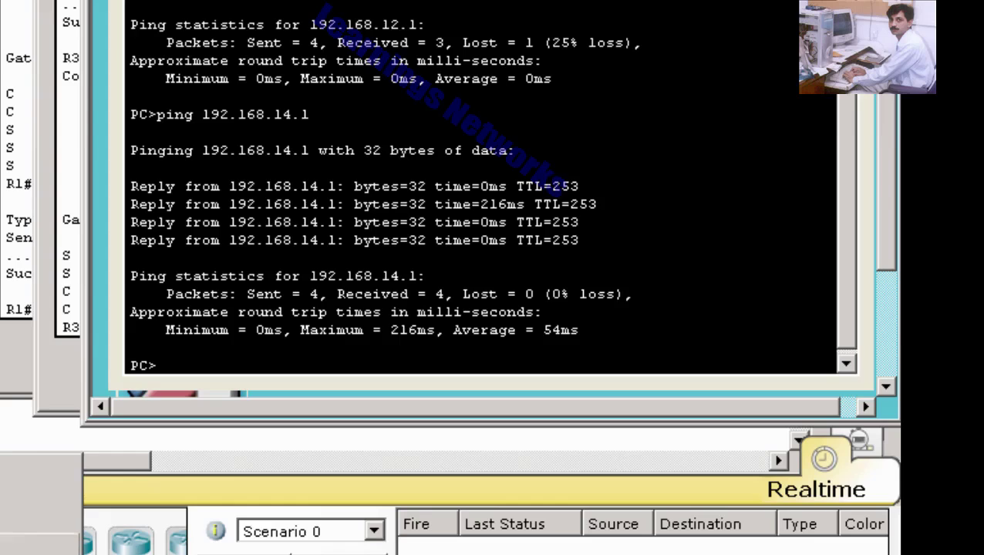
Return to R3's routing table, highlight the 10 in the 192.168.10.0/24 entry, and put away the open device windows
left_click(39, 468)
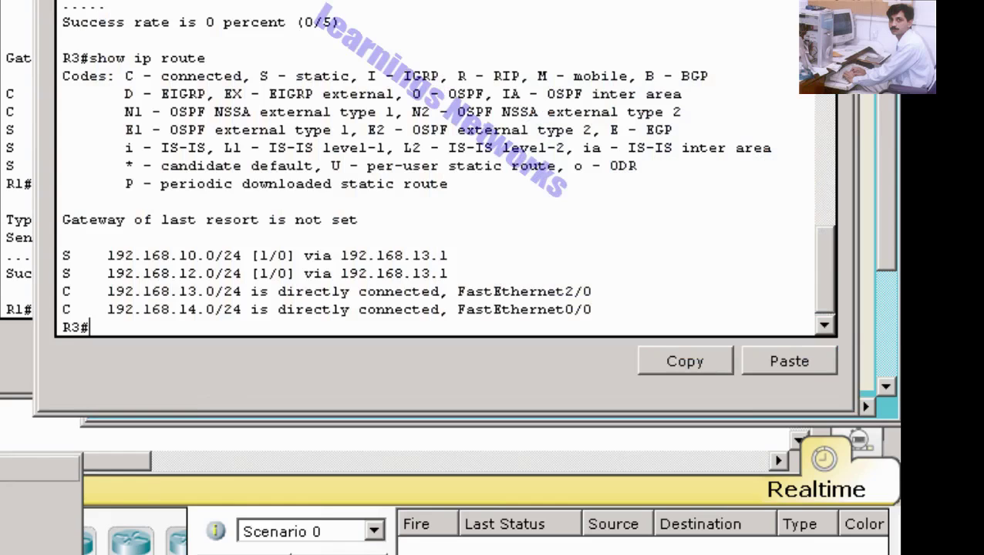
left_click(179, 255)
left_click(207, 255, "shift")
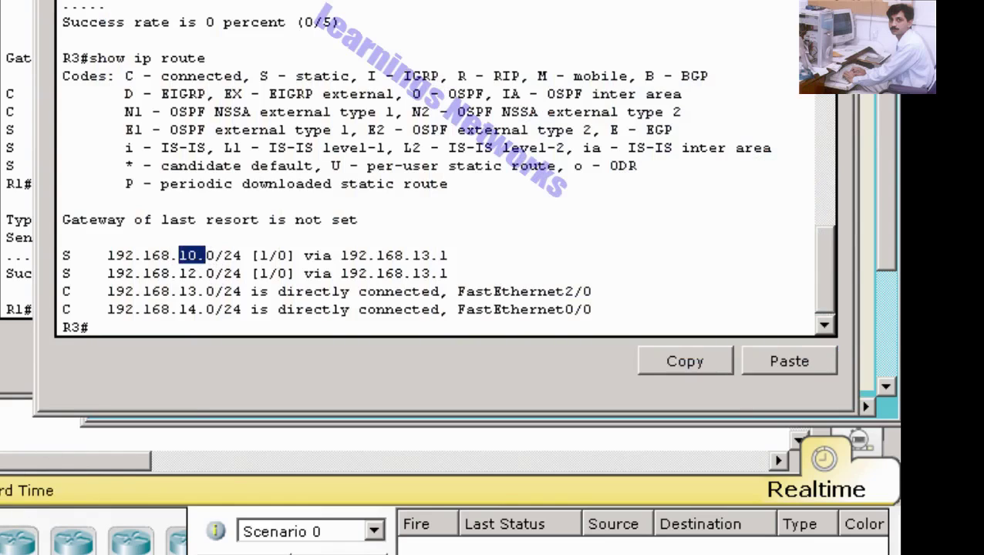
left_click(39, 552)
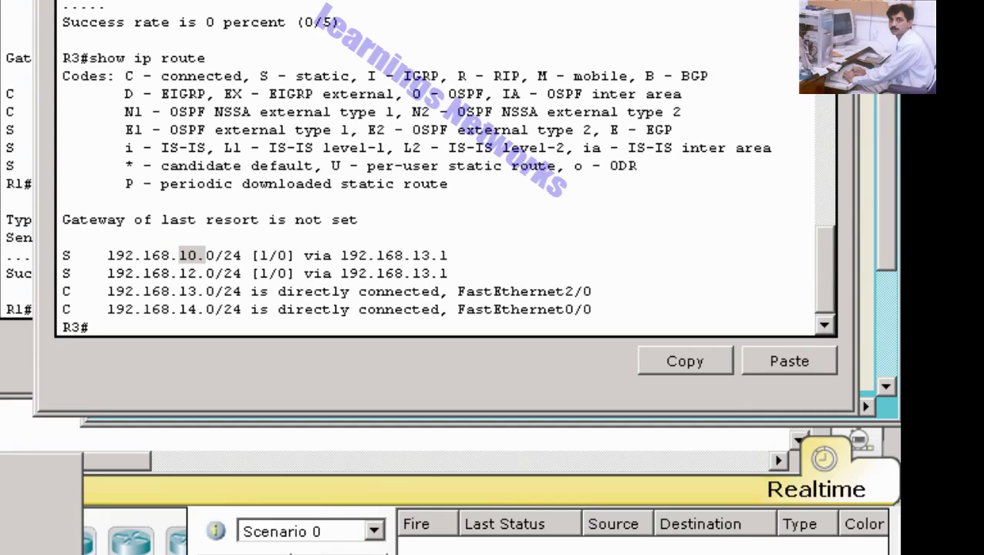
left_click(39, 547)
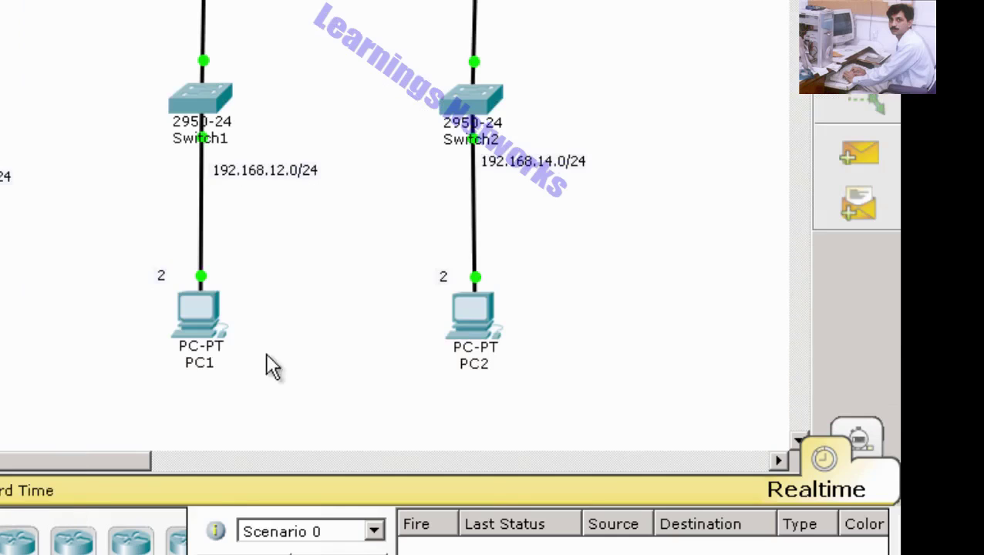
Open PC2's Command Prompt and test connectivity to R1's LAN interface with ping 192.168.10.1
left_click(484, 338)
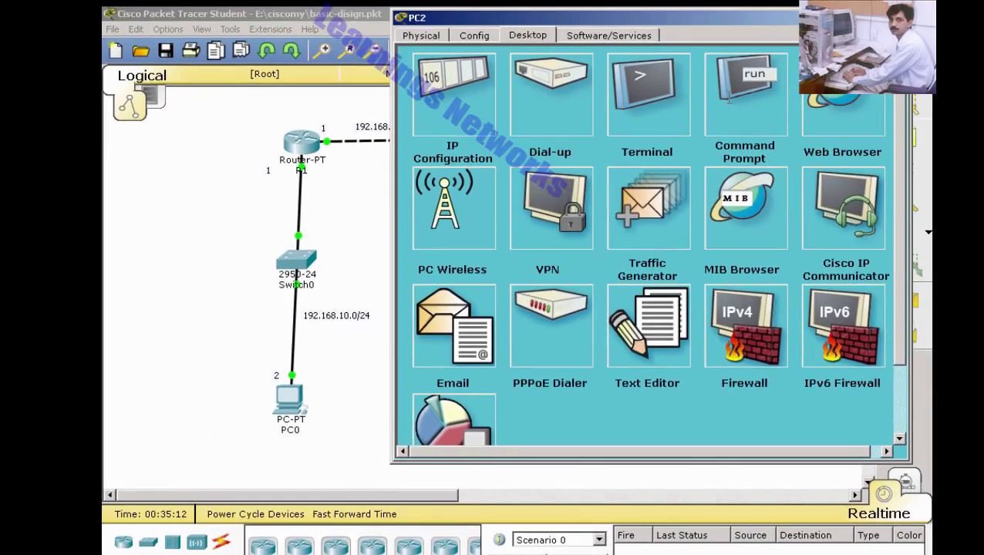
left_click(674, 9)
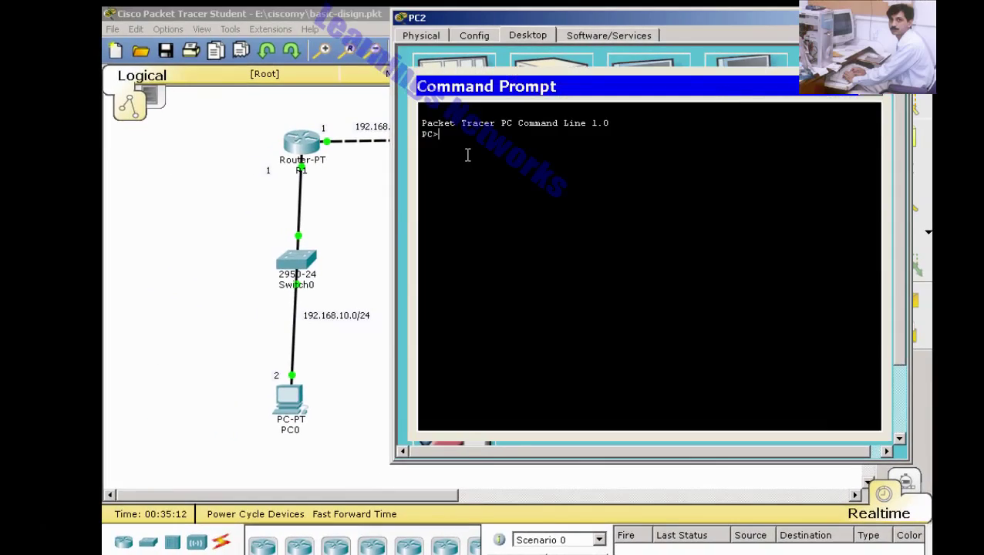
type("ping 192.1")
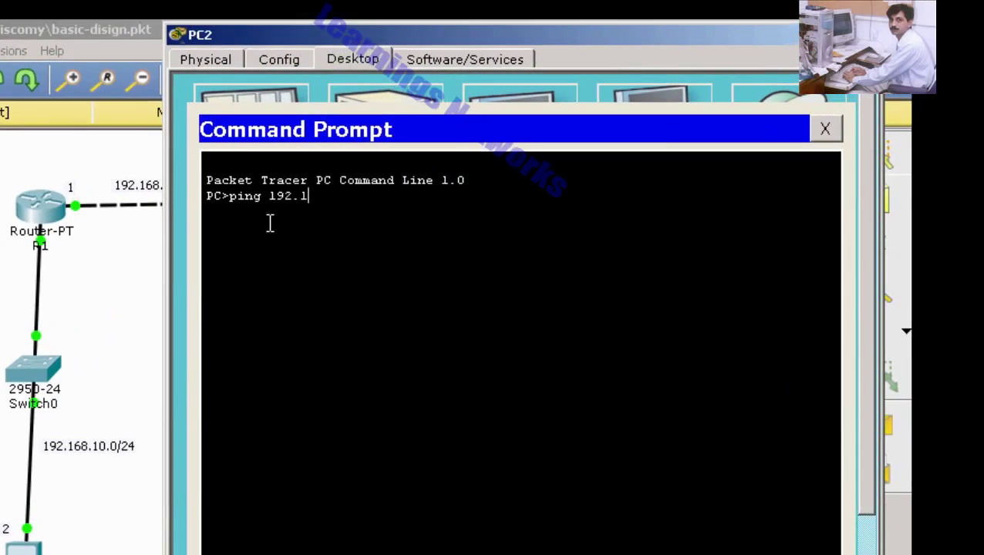
type("68.10.1")
key("Return")
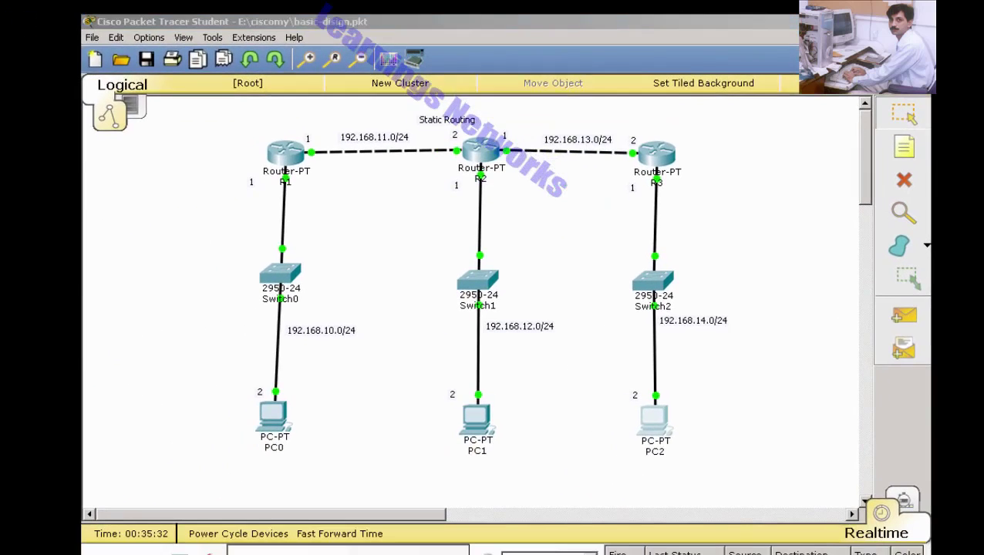
Bring up R3's command line and test the path to R1's LAN interface with ping 192.168.10.1
left_click(208, 554)
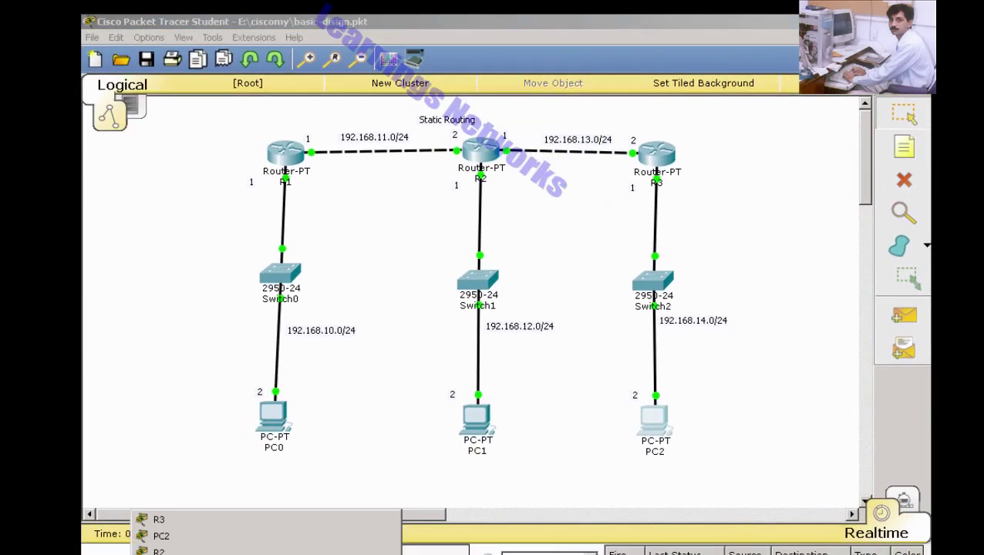
left_click(161, 521)
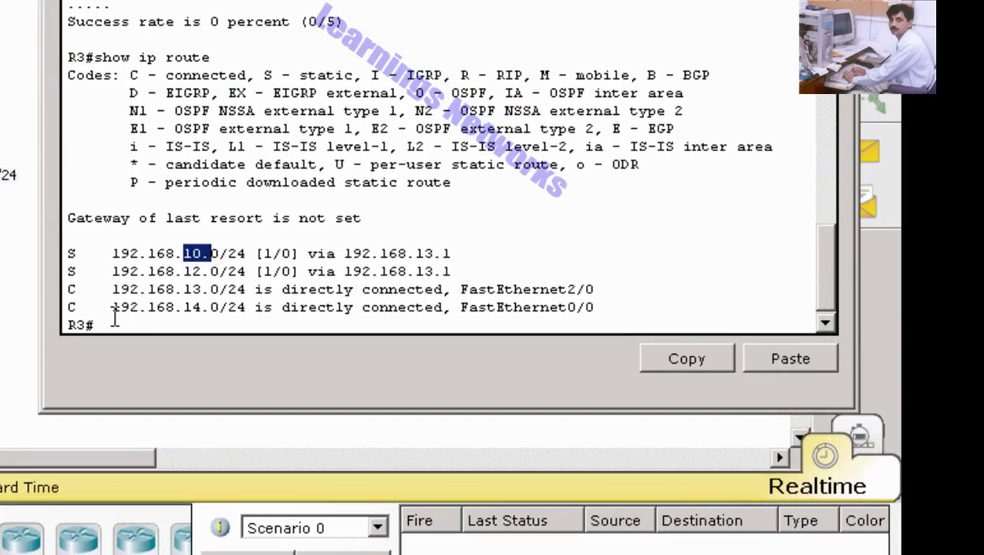
left_click(114, 323)
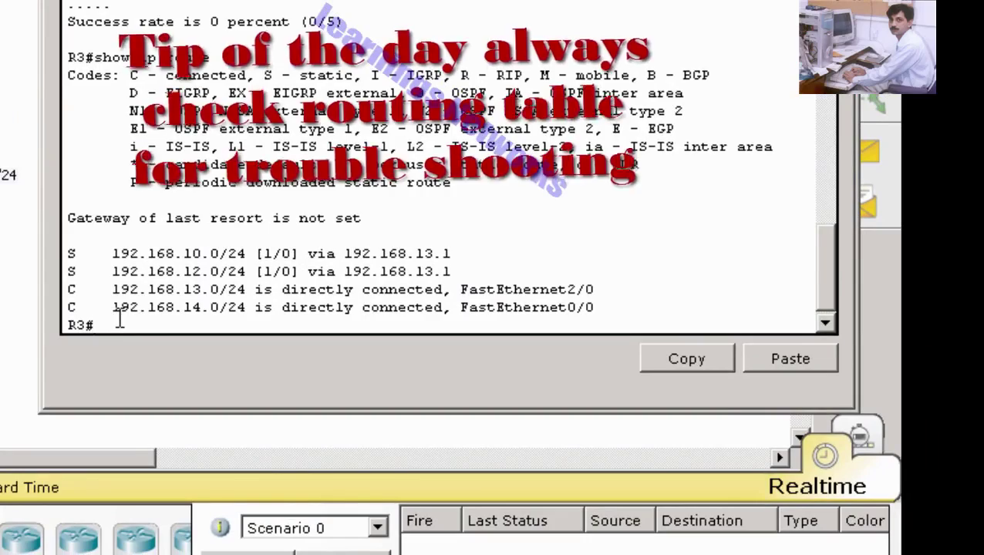
type("ping 192.1")
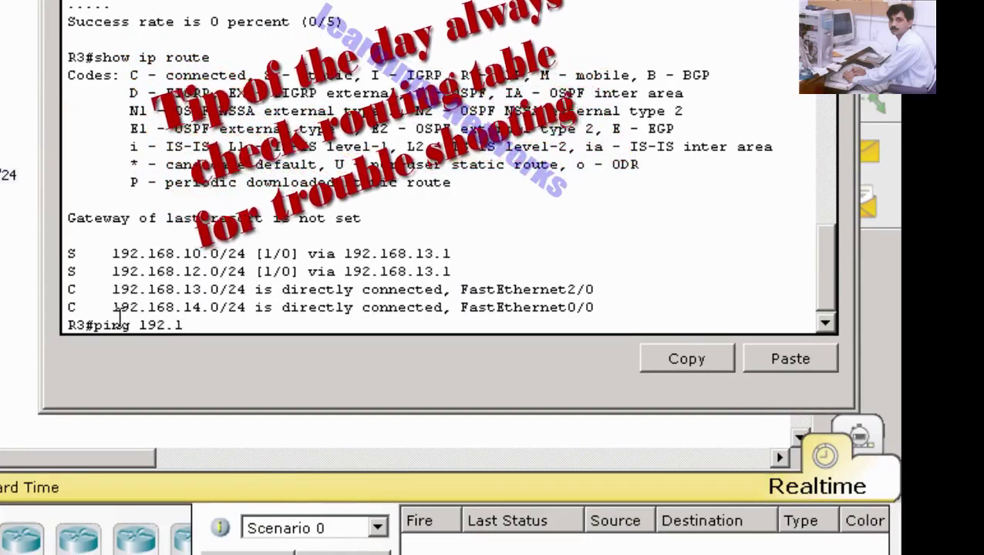
type("68.")
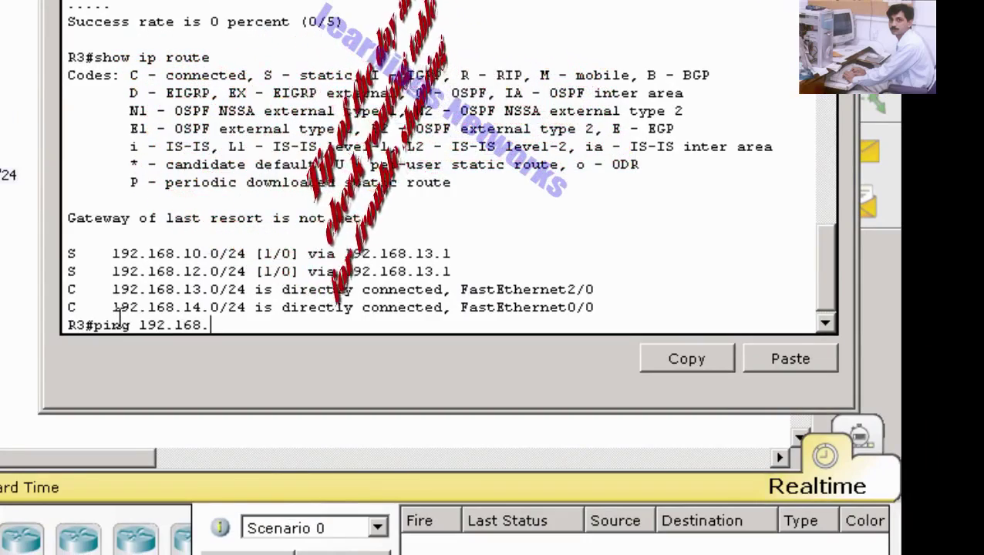
type("10.1")
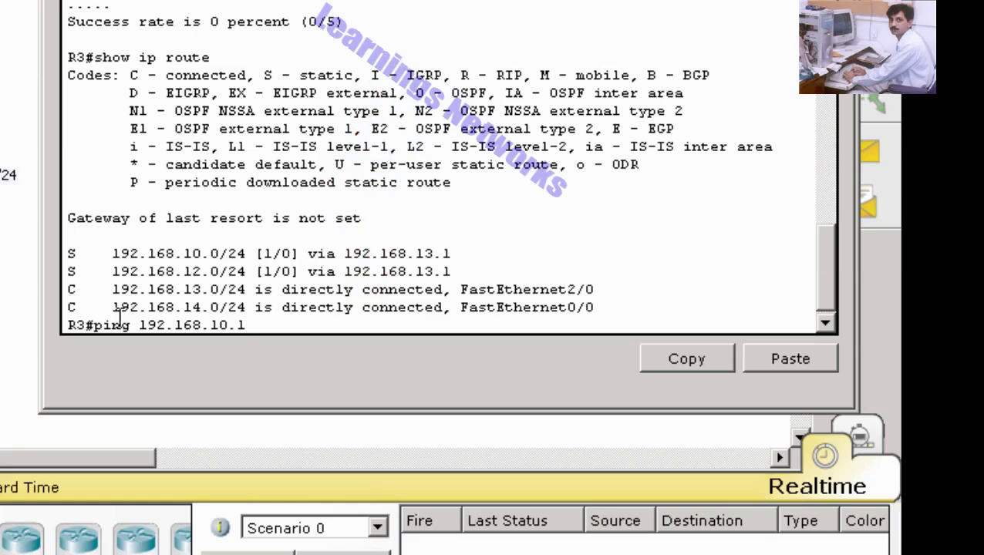
key("Return")
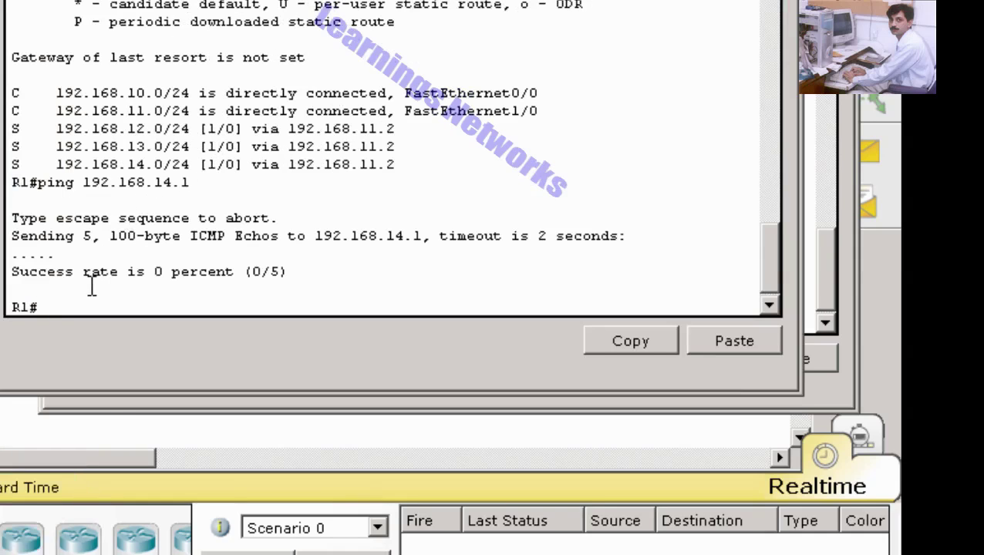
Repeat the ping to 192.168.14.1 from R1 and put away the R1 and R3 windows
key("Up")
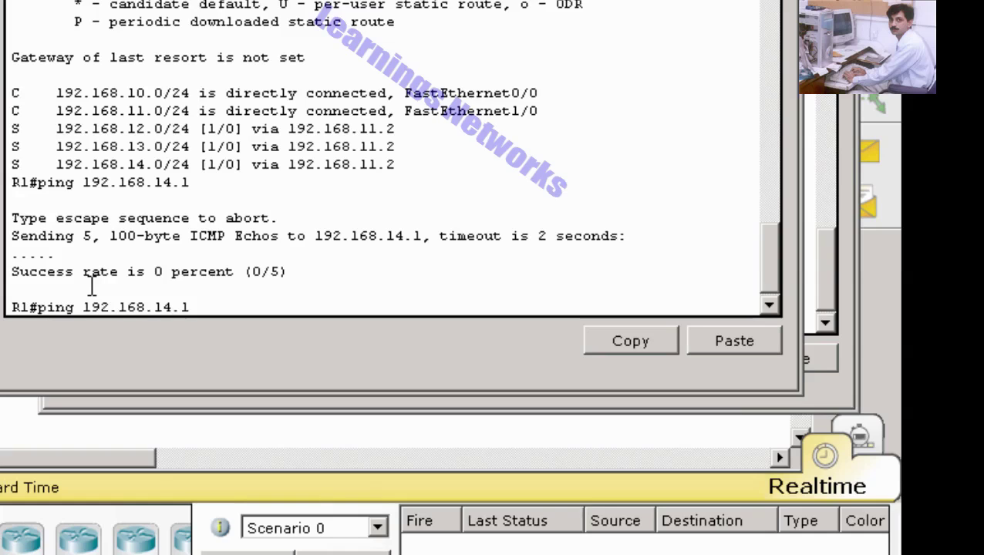
key("Return")
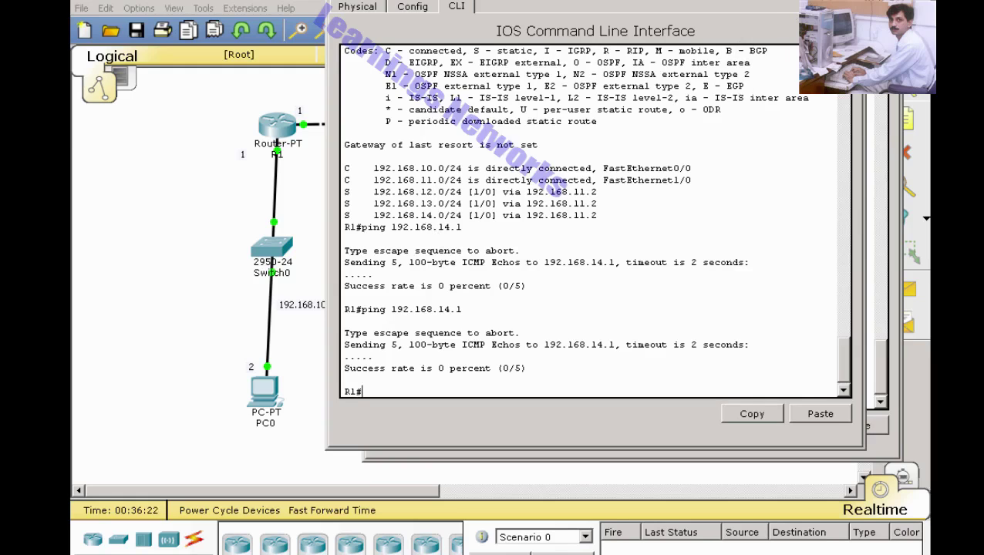
left_click(855, 1)
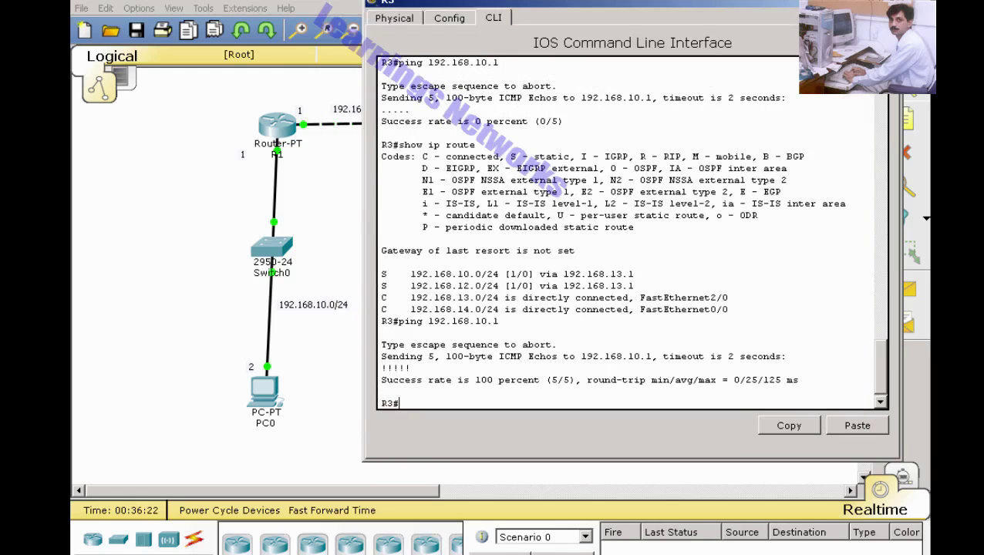
left_click(856, 2)
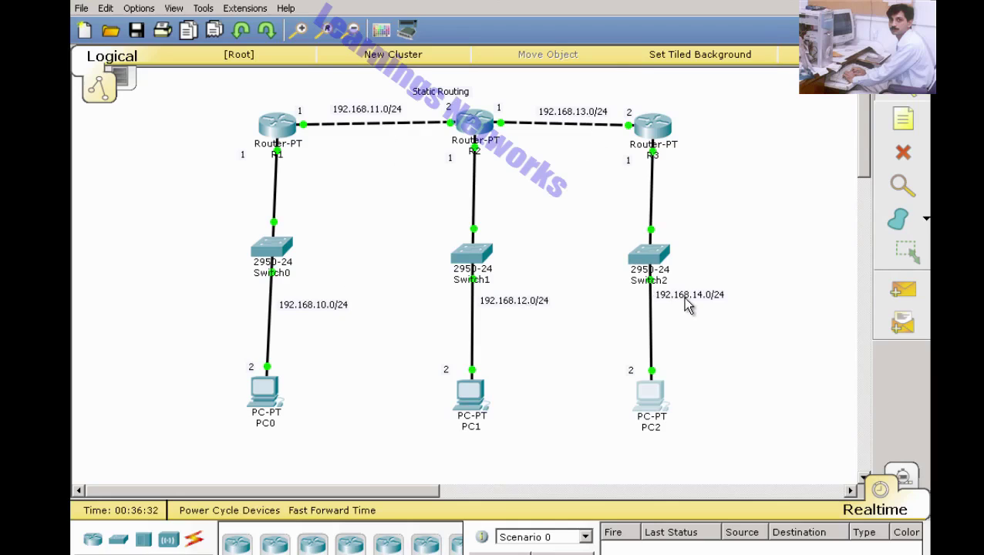
Reopen R3's command line and enter global configuration mode with configure t
left_click(650, 143)
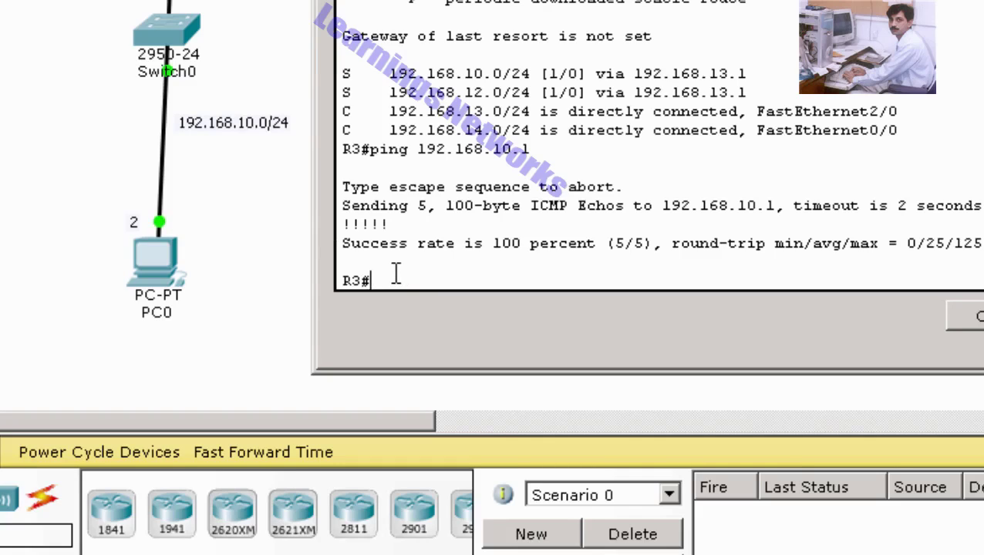
type("confi")
key("Tab")
type("t")
key("Return")
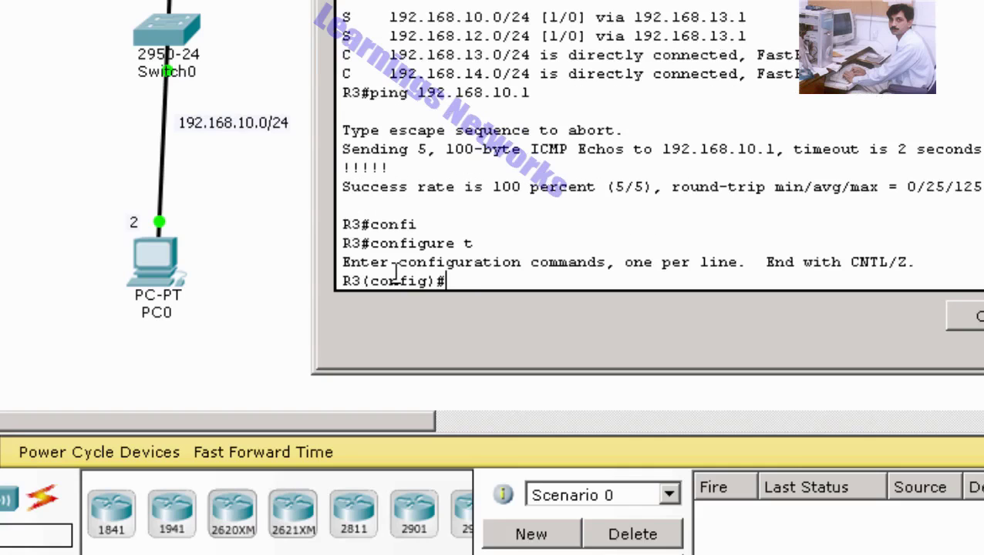
Add a static route on R3 to 192.168.11.0 with mask 255.255.255.0 via next hop 192.168.13.1
type("ip route 192.1")
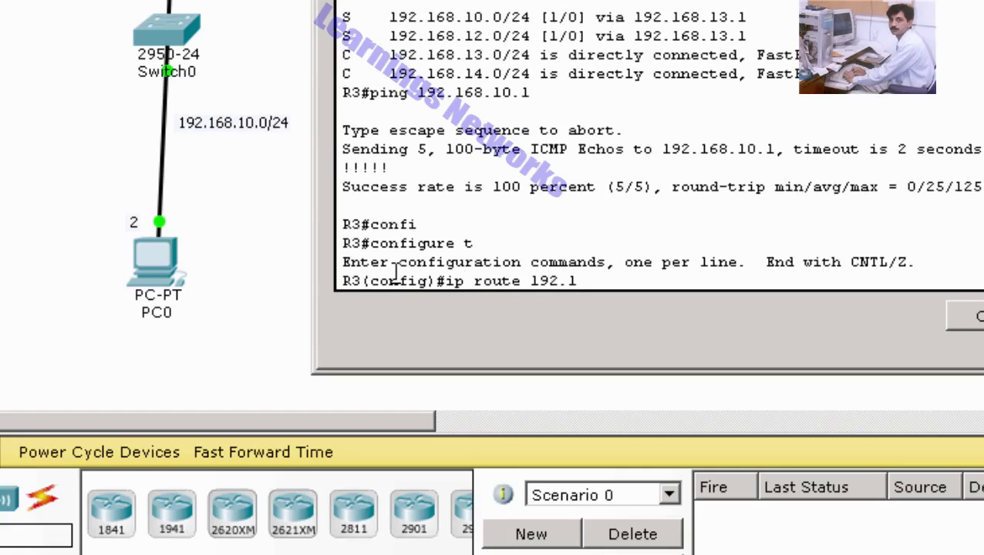
type("68.11.0 255.255.2")
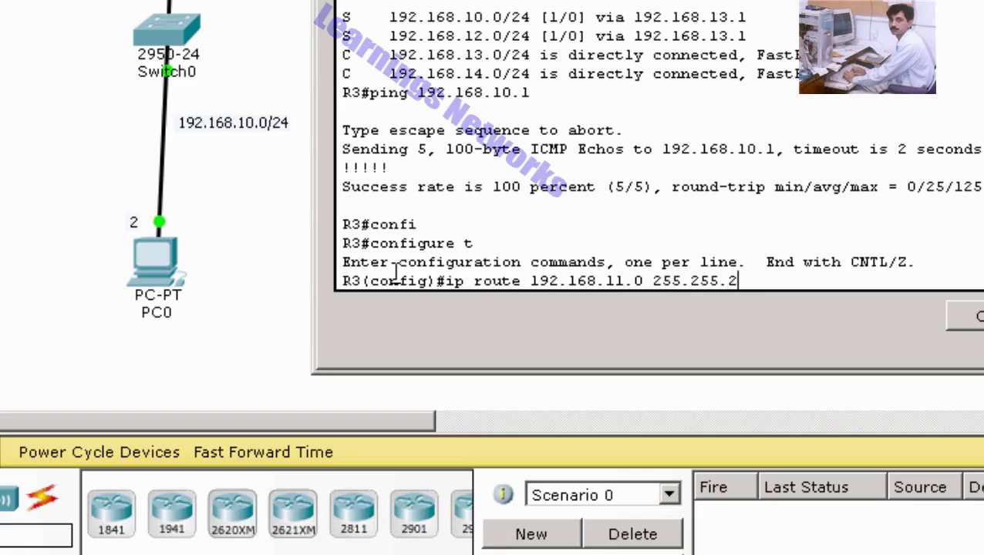
type("55.0")
type(" 192.1")
type("68.")
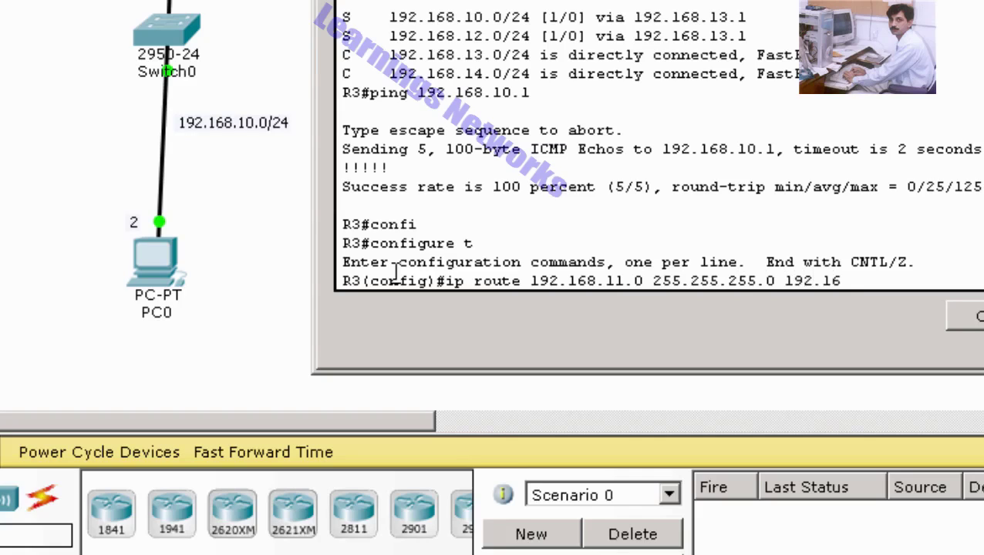
type("13.1")
key("Return")
Leave global configuration mode on R3 and display its routing table with show ip route
type("exit")
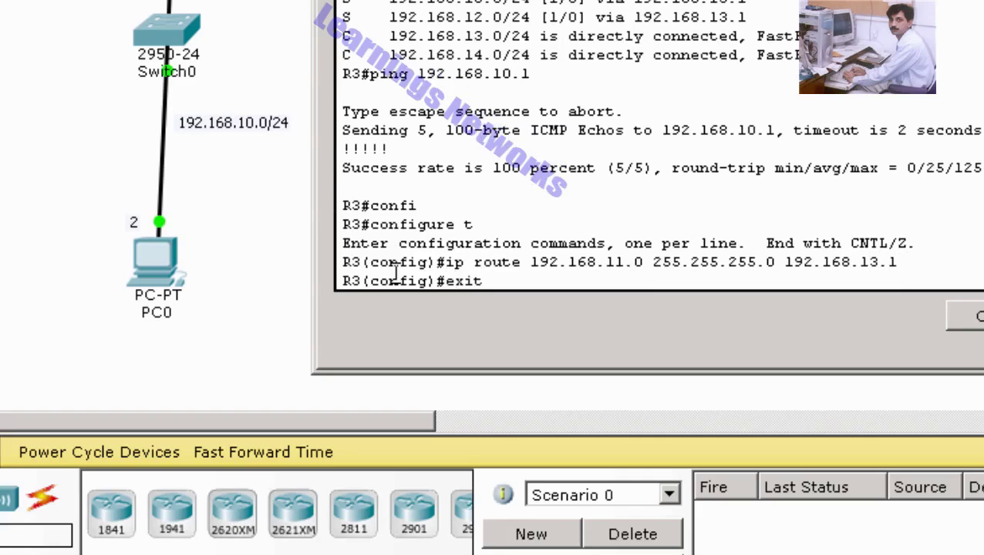
key("Return")
type("s")
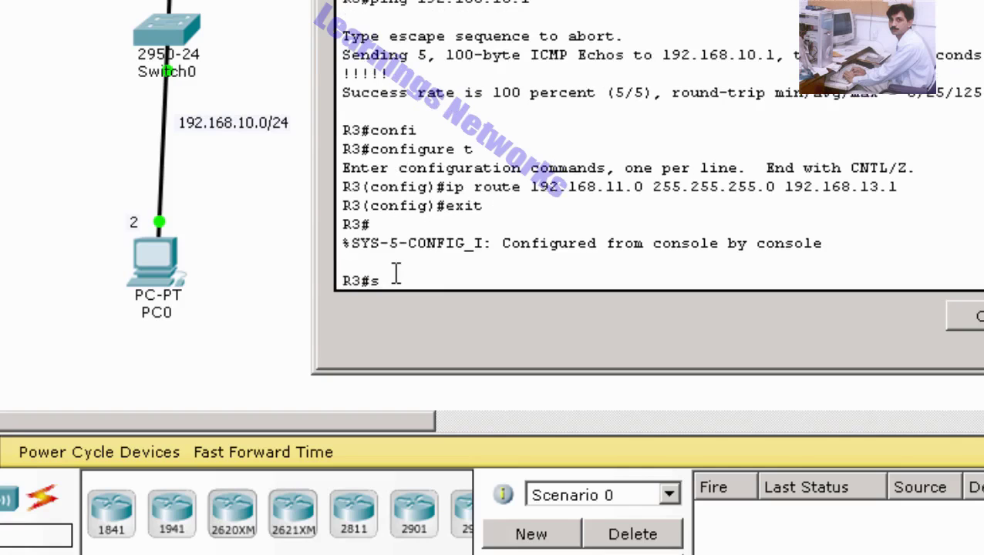
type("how ip route")
key("Return")
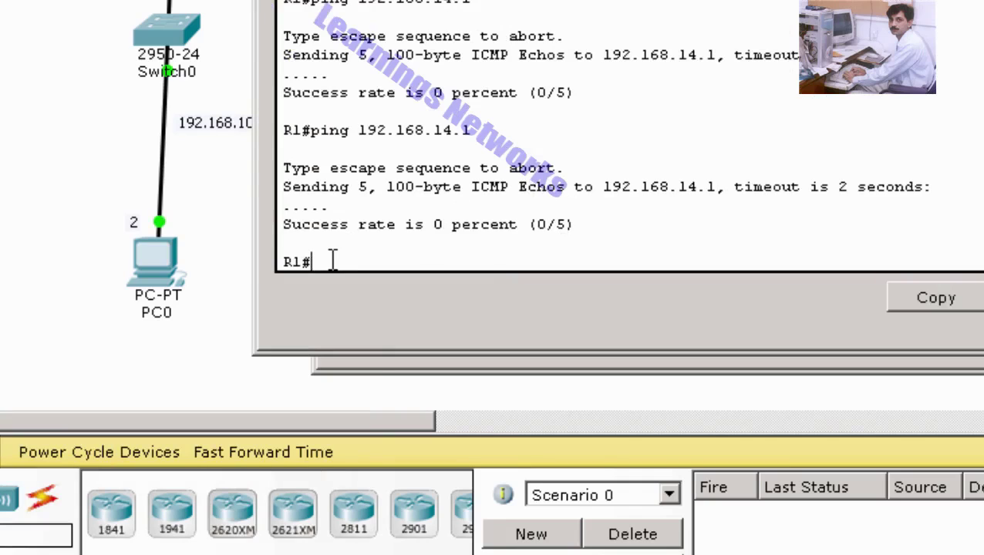
Repeat the ping to 192.168.14.1 from R1, and test the path from R2 with ping 192.168.14.2
key("Up")
key("Return")
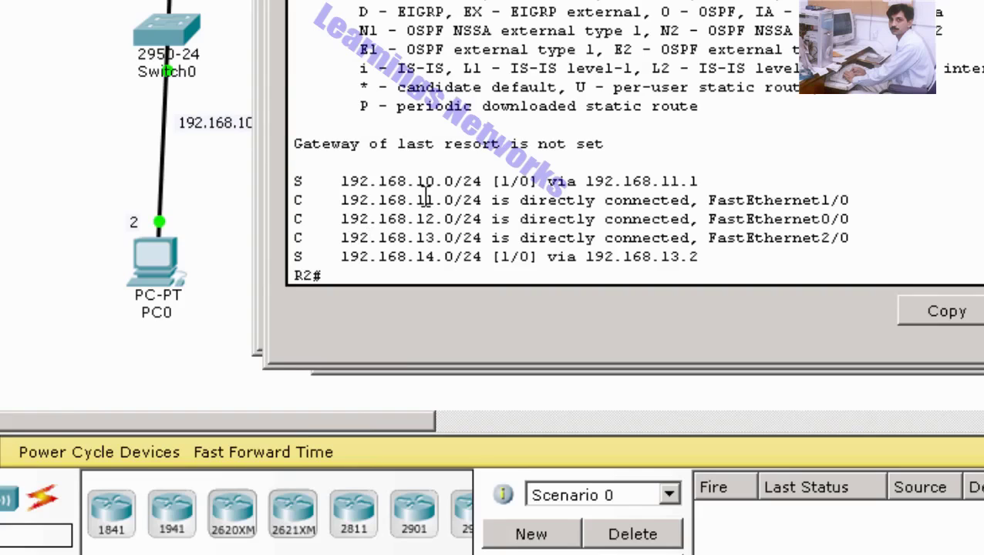
type("ping")
type("192.168.")
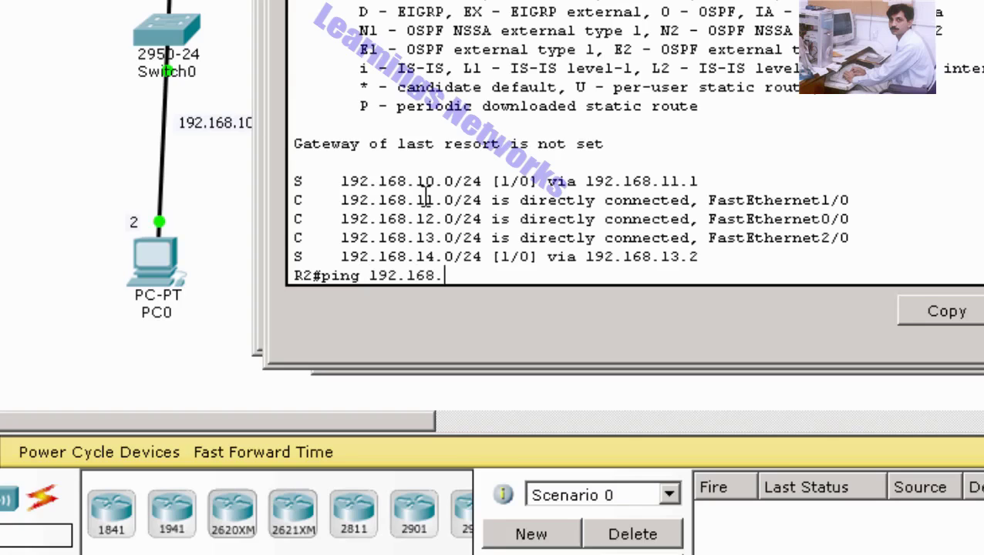
type("14.2")
key("Return")
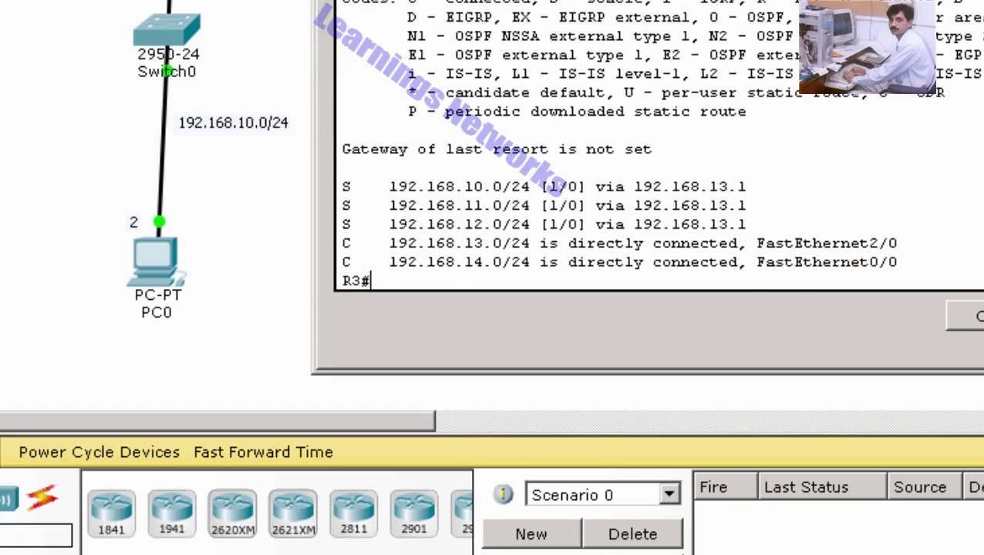
Bring up PC0's command prompt and ping both ends of the R2–R3 link, 192.168.13.1 and 192.168.13.2
left_click(160, 278)
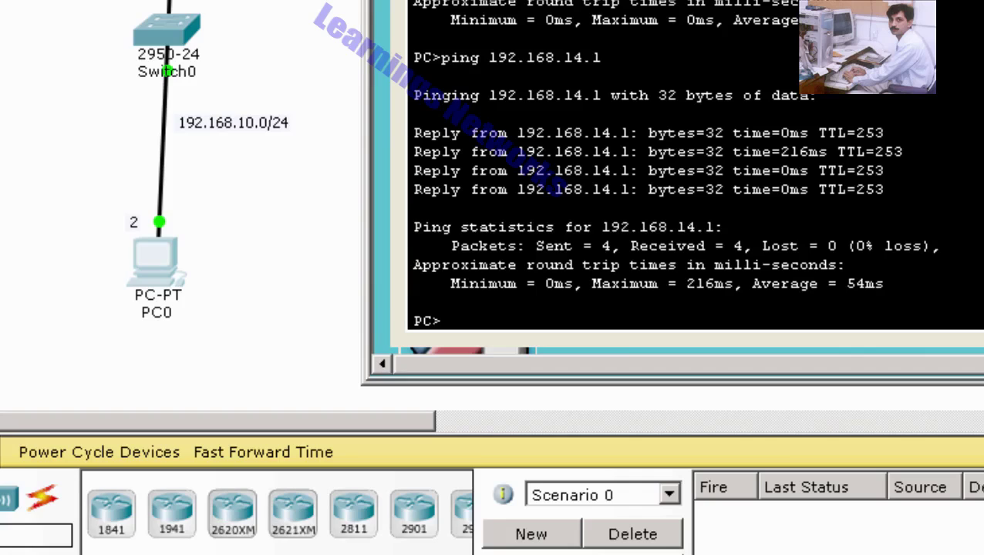
left_click_drag(646, 0, 648, 0)
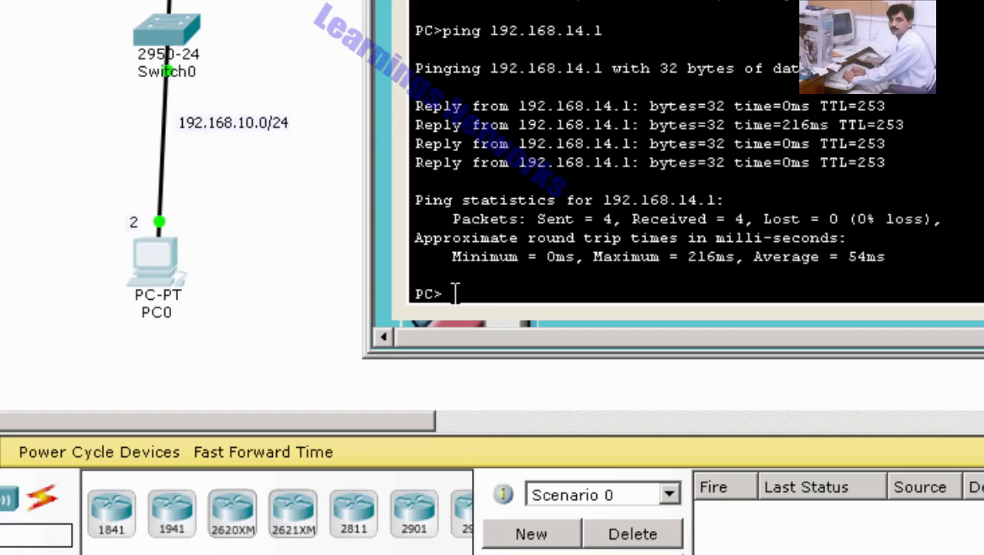
type("ping 192.168.")
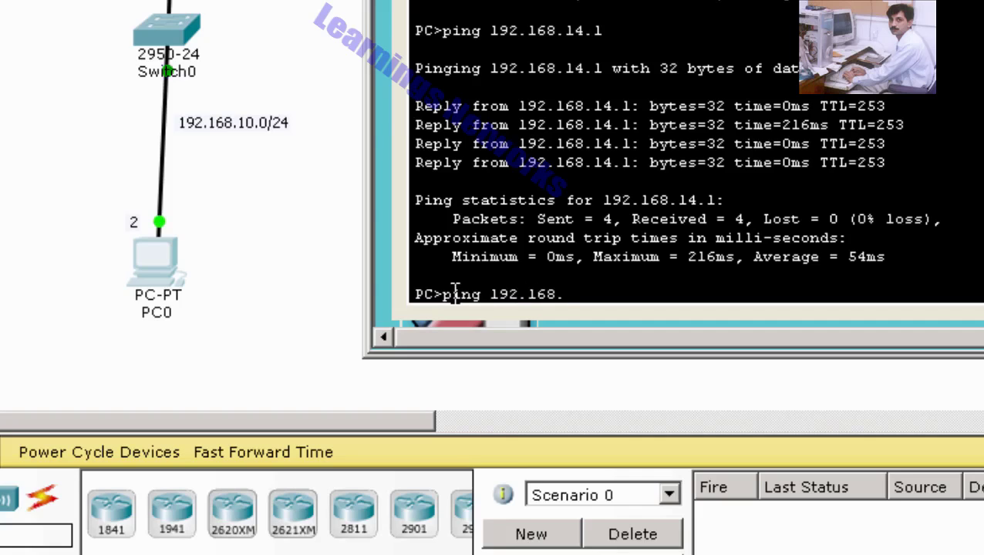
type("13.1")
key("Return")
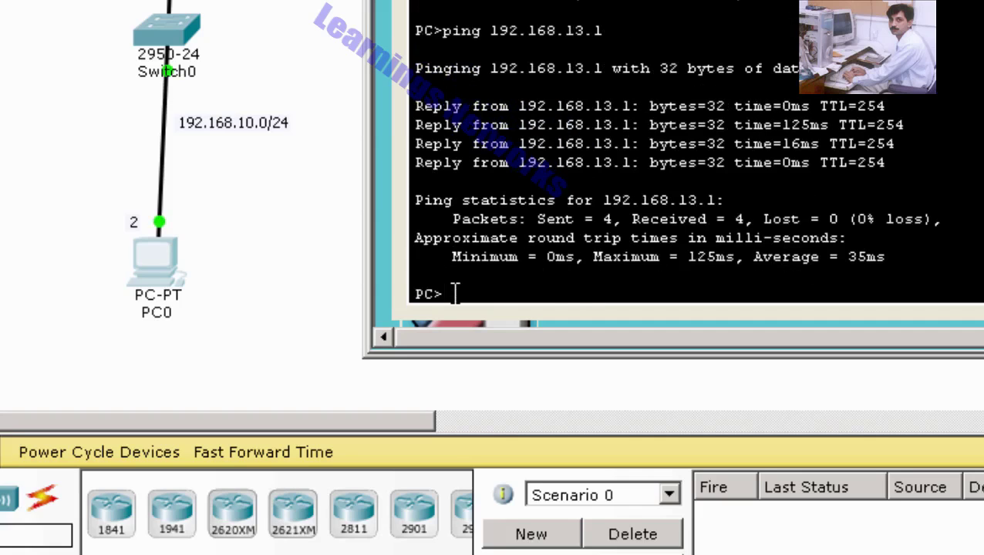
key("Up")
key("BackSpace")
type("2.168.13.2")
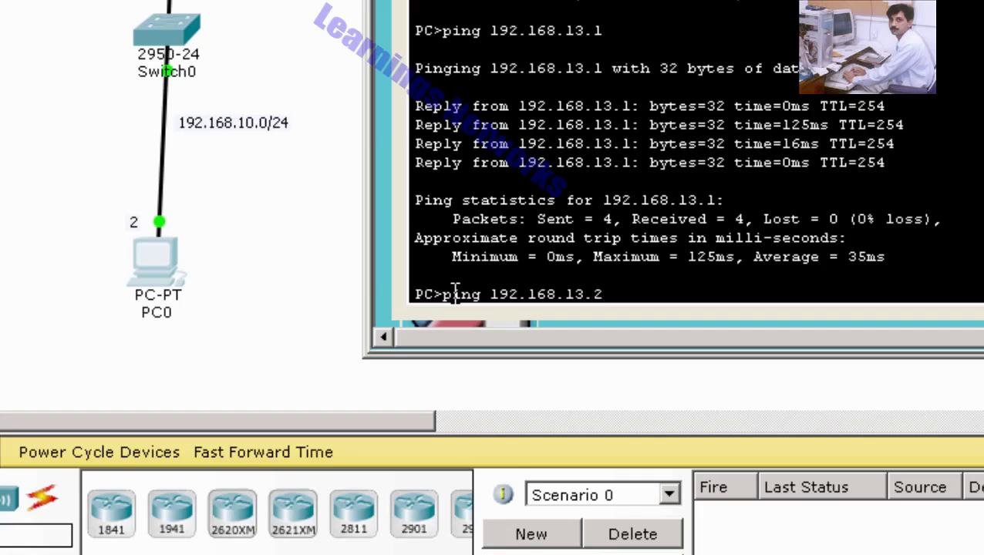
key("Return")
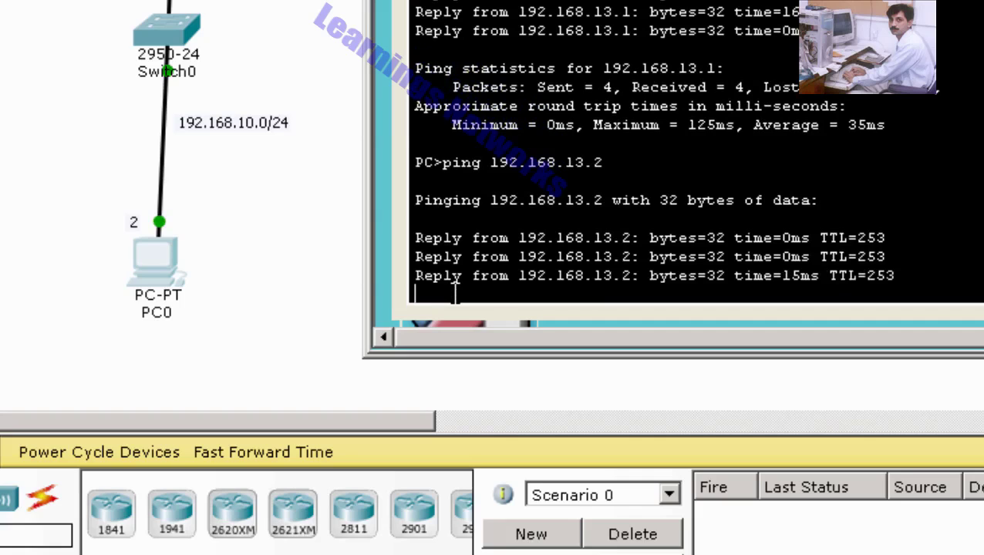
Ping R3's LAN interface 192.168.14.1 and PC2 at 192.168.14.2 from PC0, and put away the PC0 window
key("Up")
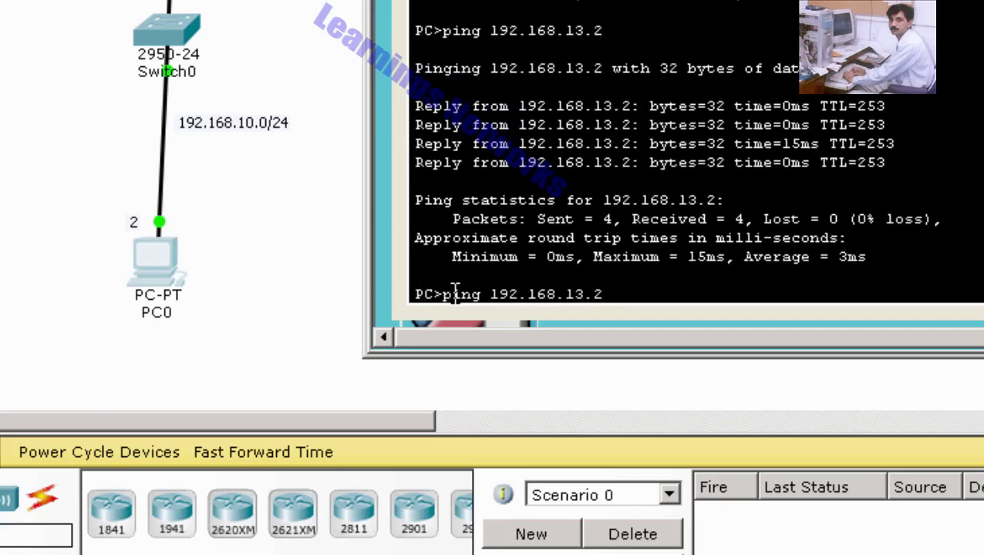
key("BackSpace")
key("BackSpace")
key("BackSpace")
type("4.1")
key("Return")
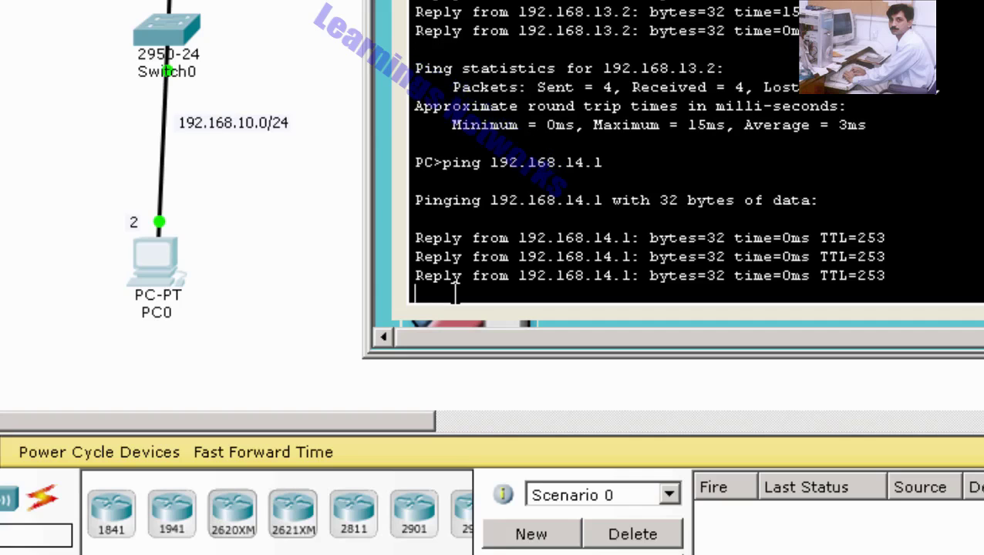
key("Up")
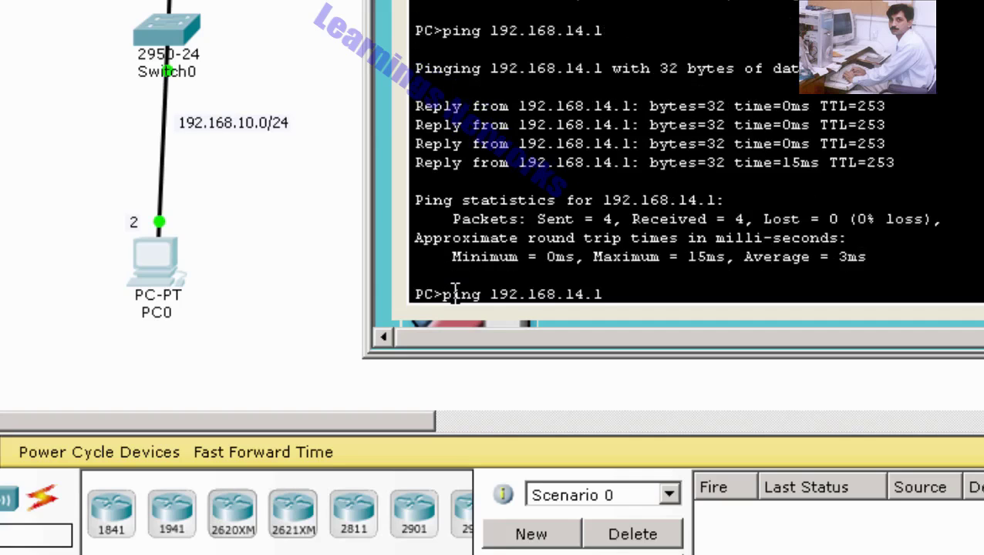
key("BackSpace")
type("2")
key("Return")
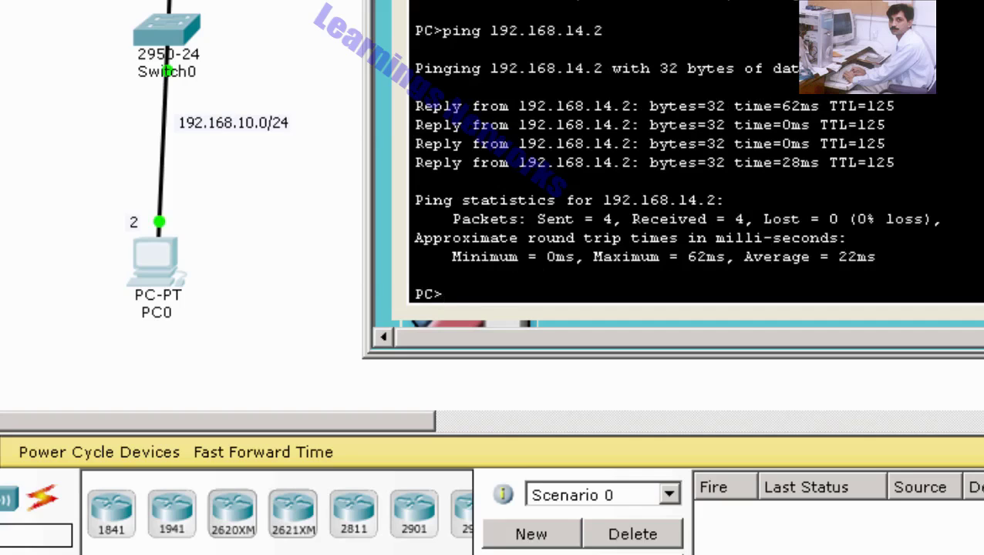
left_click(979, 1)
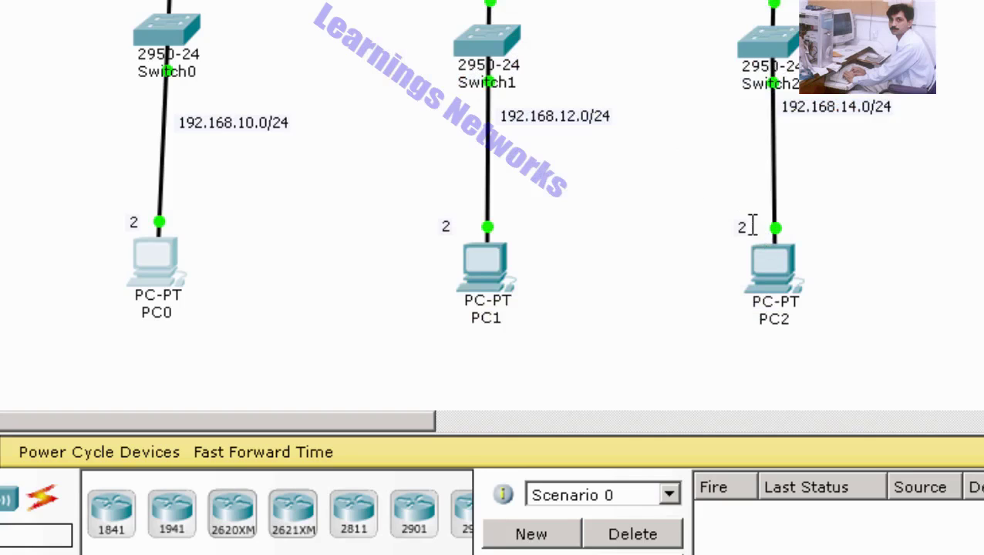
Bring up PC2's command prompt and ping PC0 at 192.168.10.2 and R1's LAN interface at 192.168.10.1
left_click(767, 263)
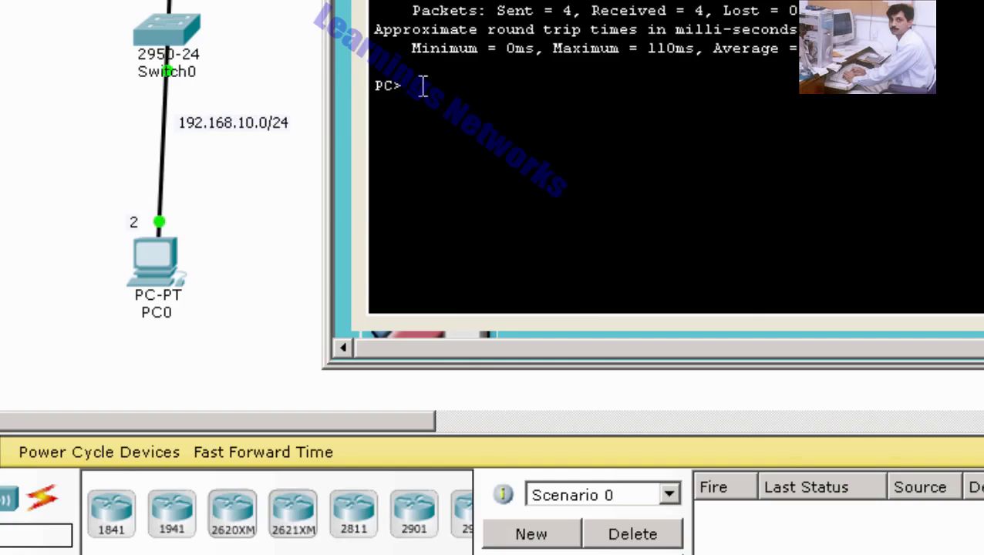
type("ping 192.168.10.2")
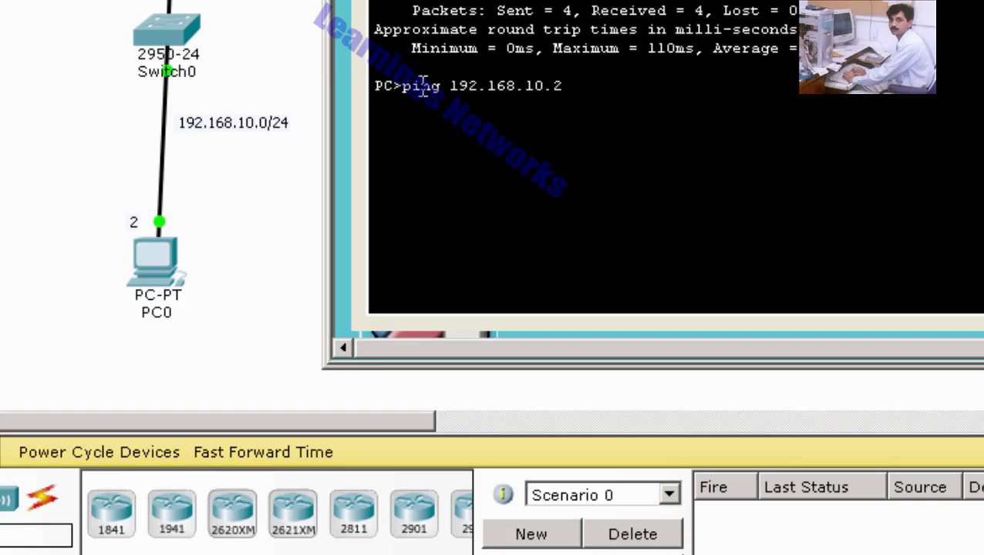
key("Return")
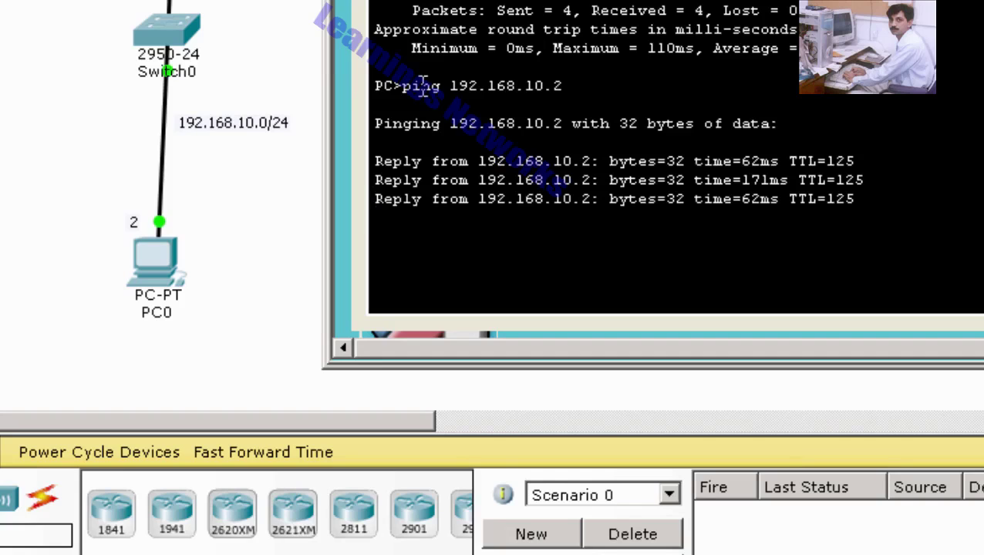
key("Up")
key("BackSpace")
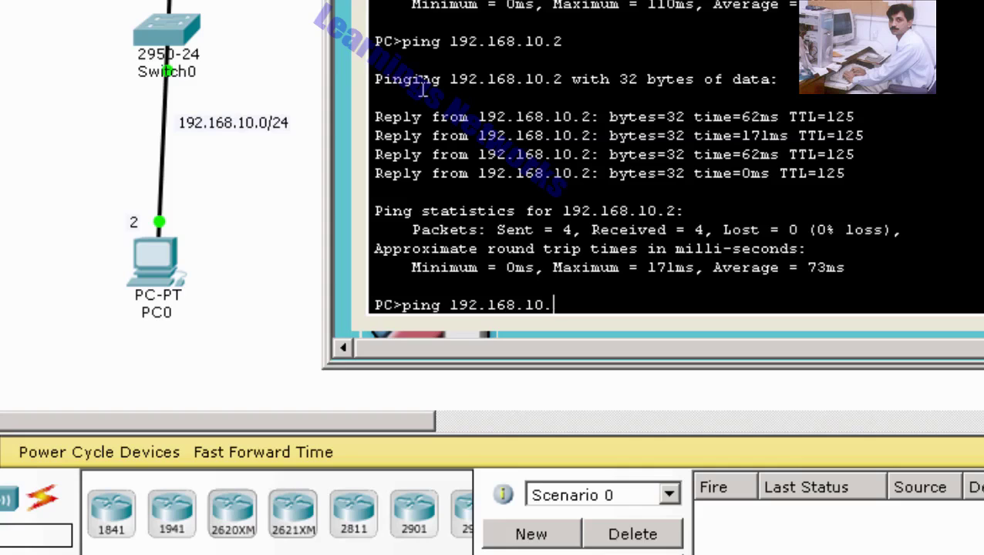
type("1")
key("Return")
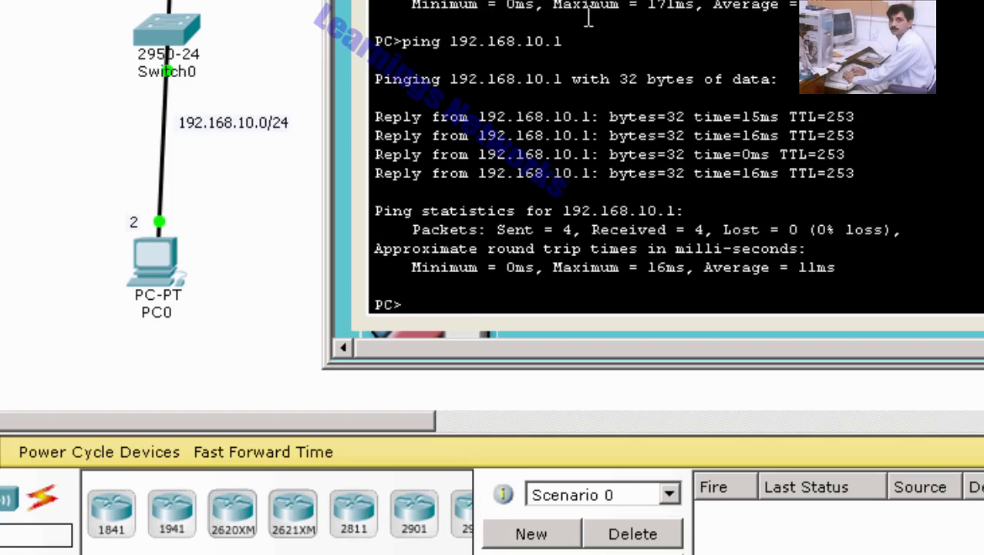
Ping R2's LAN interface 192.168.12.1 from PC2 and put away the PC2 window
type("ping 192.1")
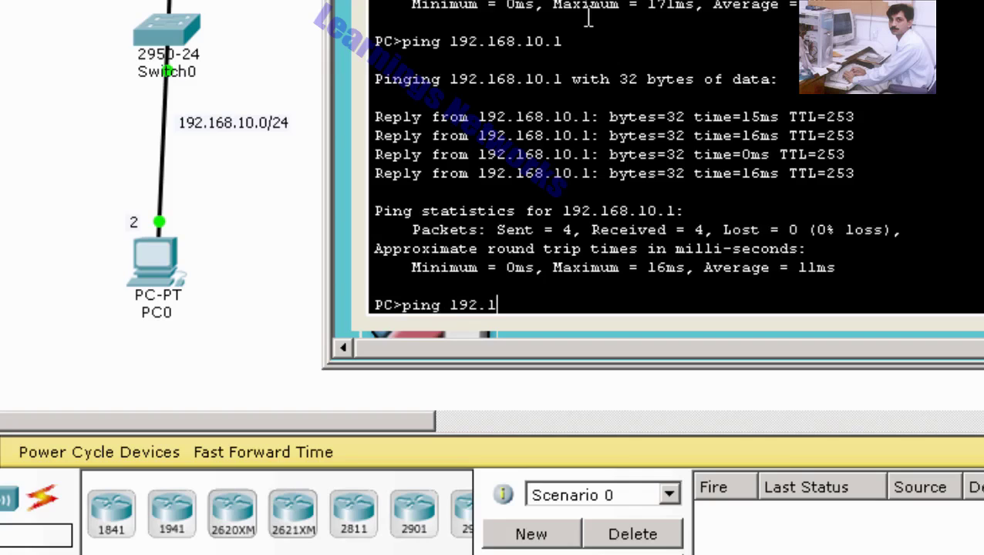
type("68.12.1")
key("Return")
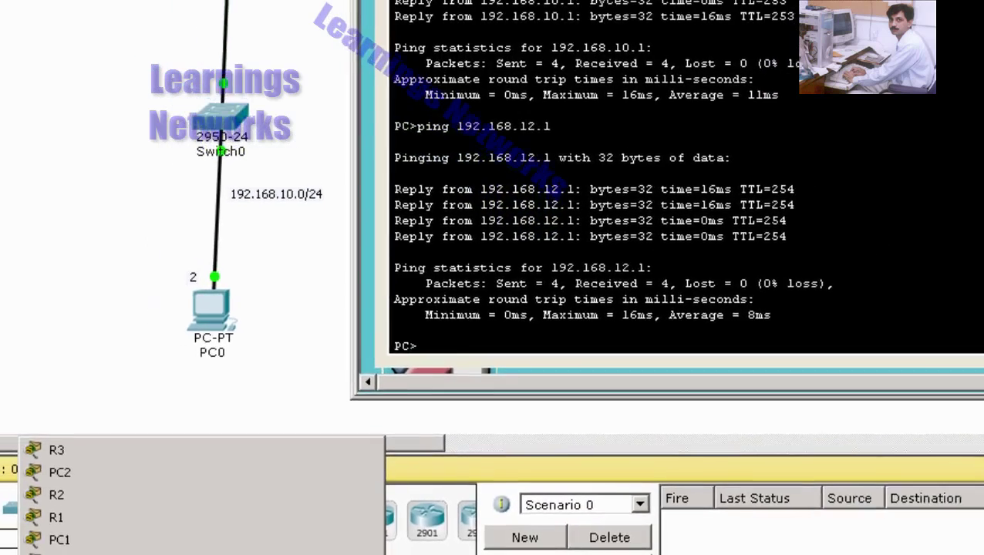
left_click(232, 554)
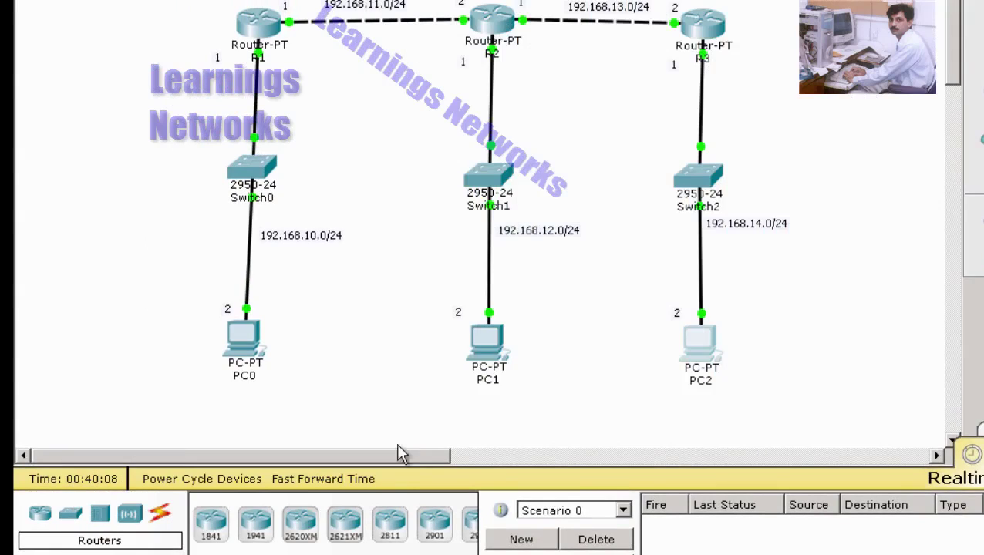
Bring up PC1's command prompt and ping R3's LAN interface 192.168.14.1 and PC2 at 192.168.14.2
left_click(481, 353)
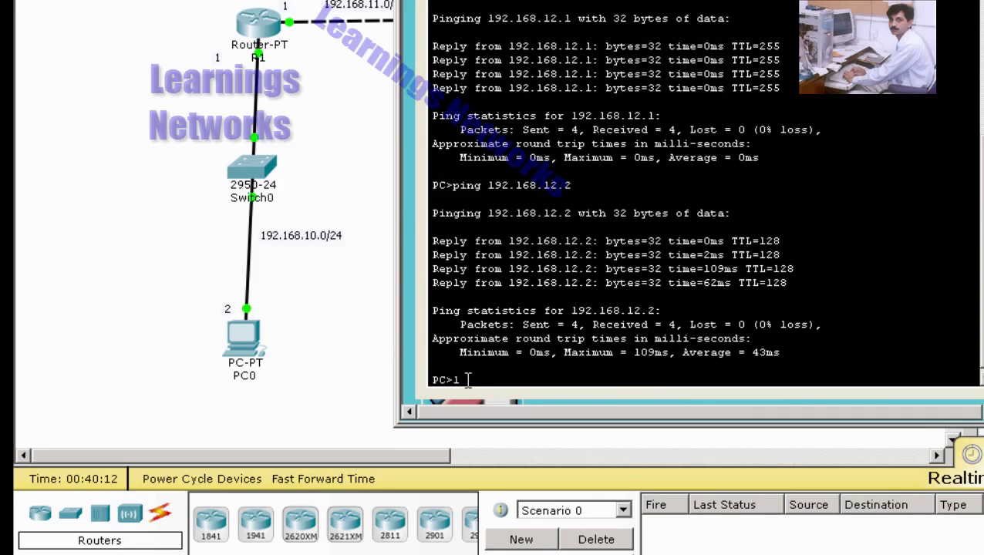
type("ping 192.16")
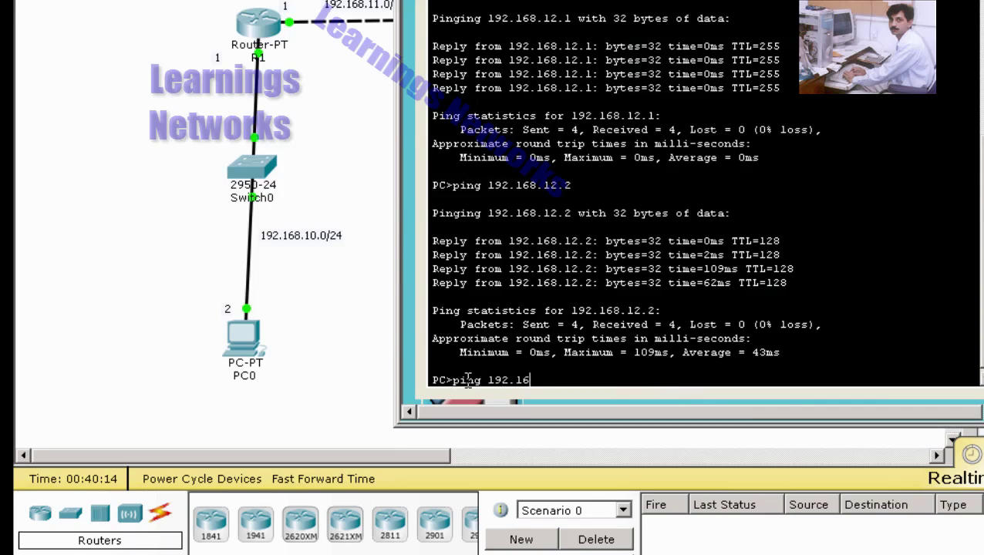
type("8.14.1")
key("Return")
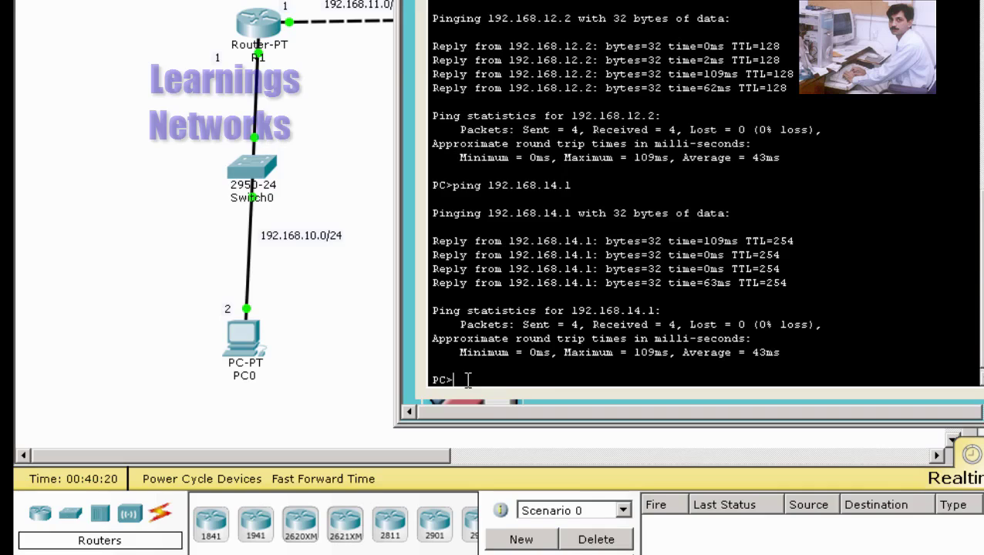
key("Up")
key("BackSpace")
type("2.168.14.2")
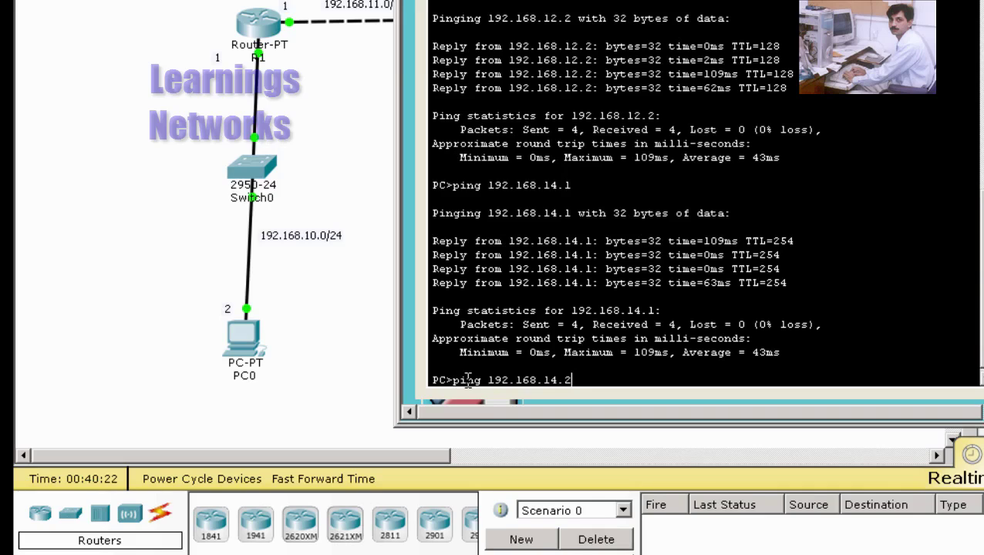
key("Return")
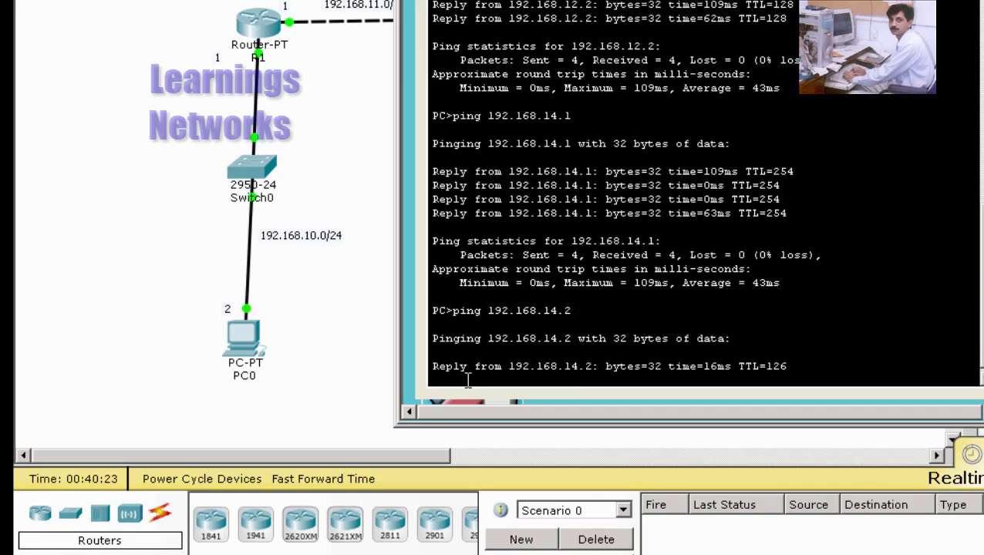